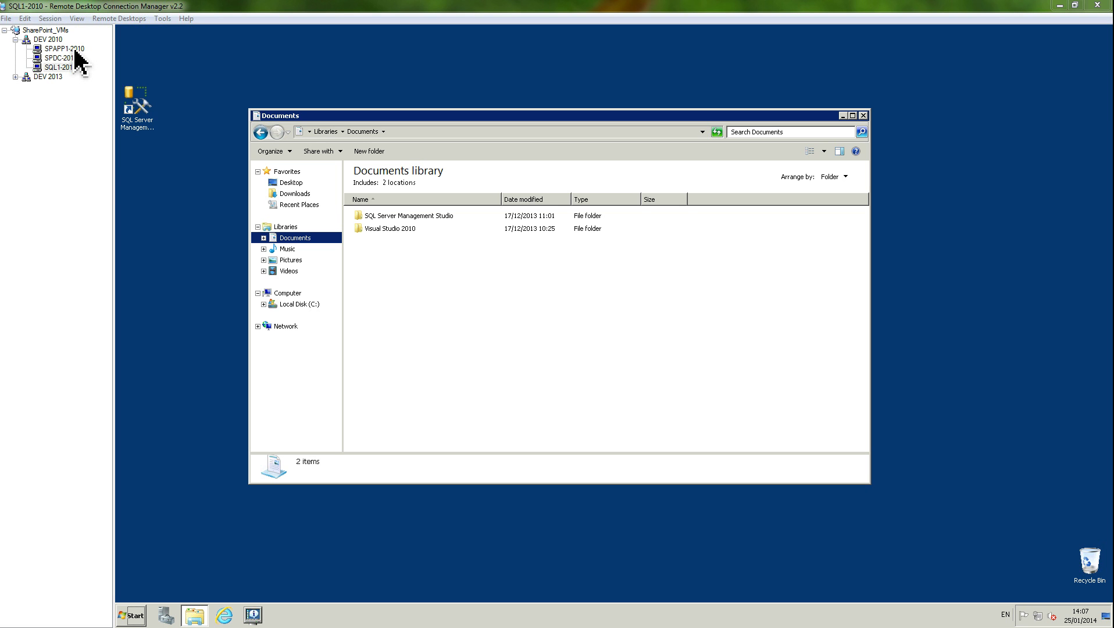
On the SQL server, create a folder named SP_Backups in the Documents library and select it
click(74, 50)
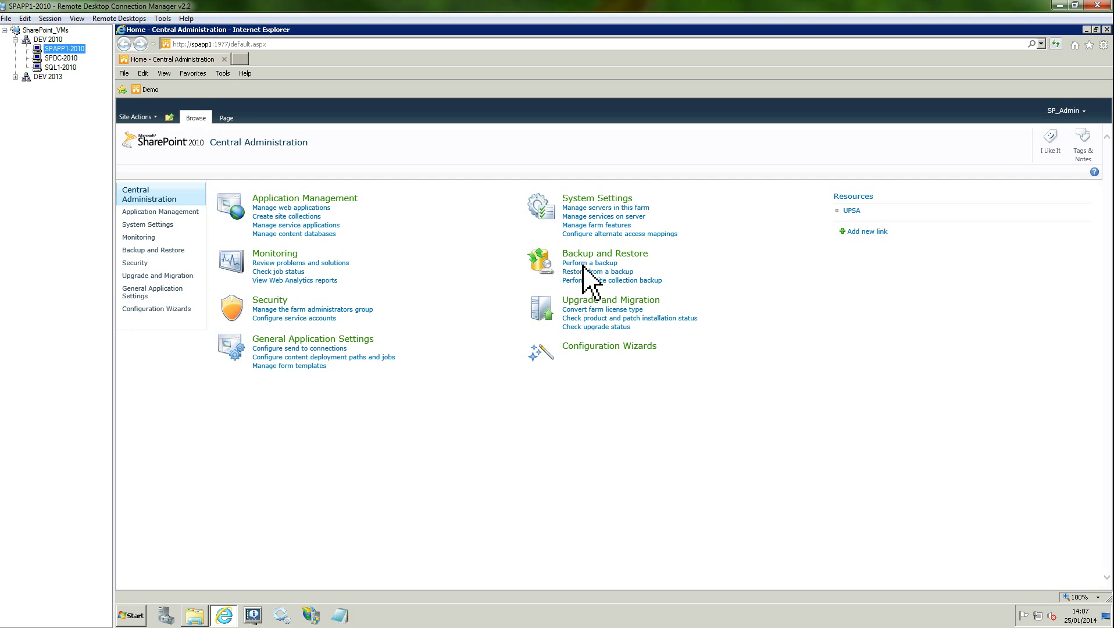
click(69, 68)
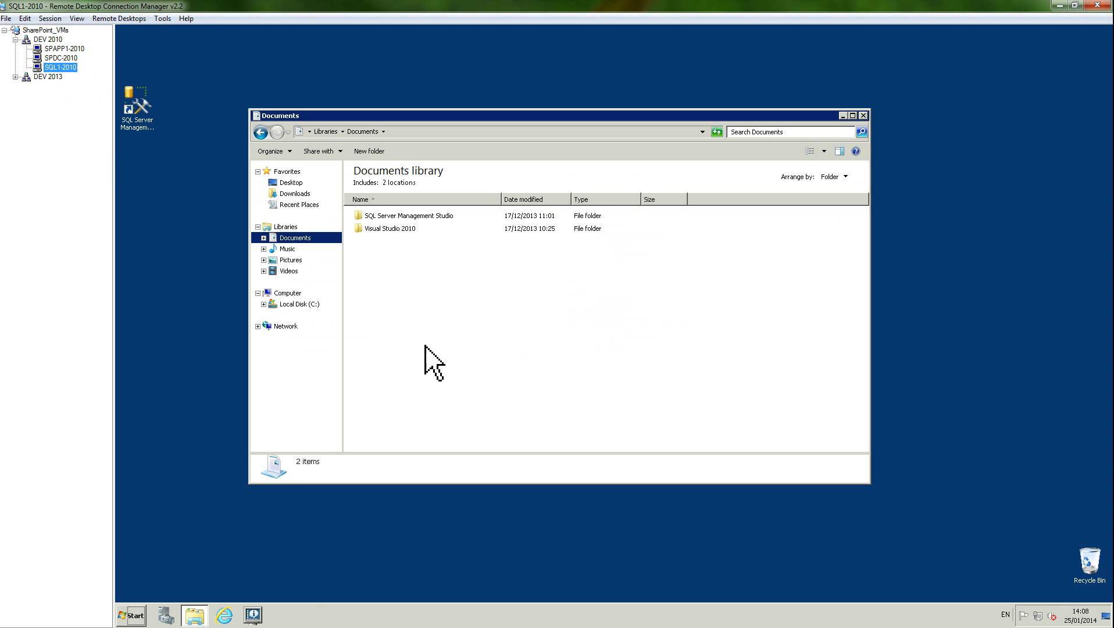
click(398, 281)
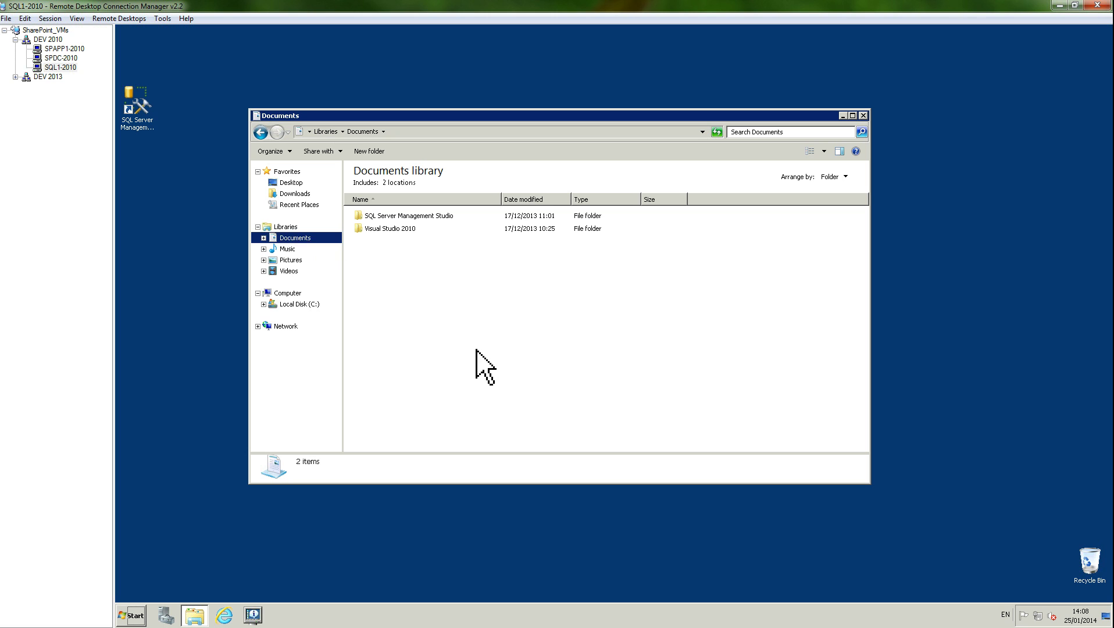
right_click(392, 281)
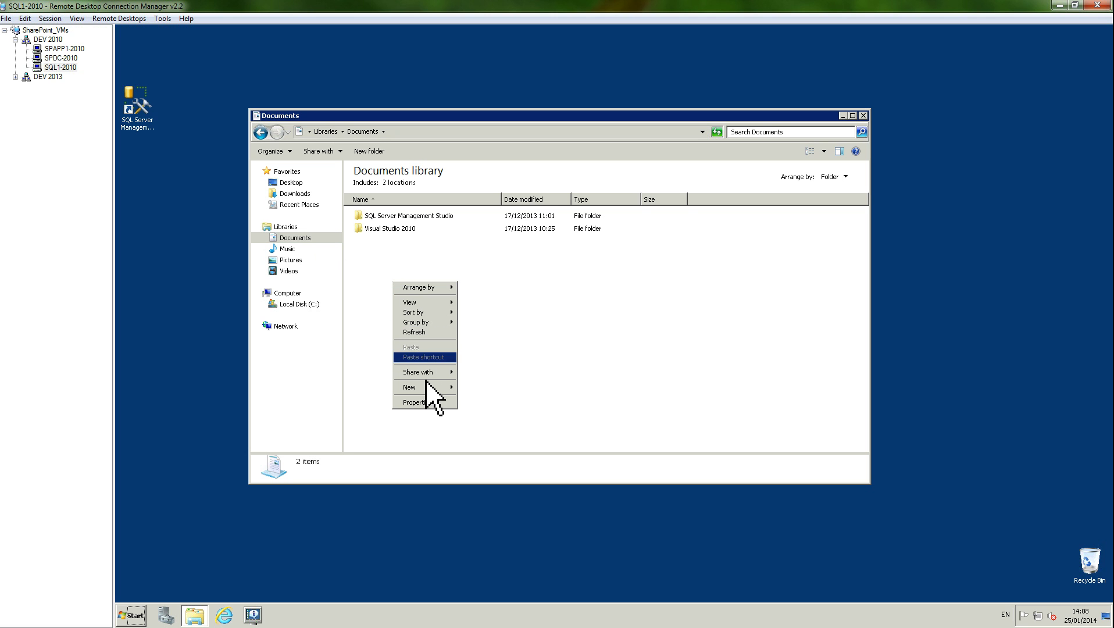
mouse_move(410, 387)
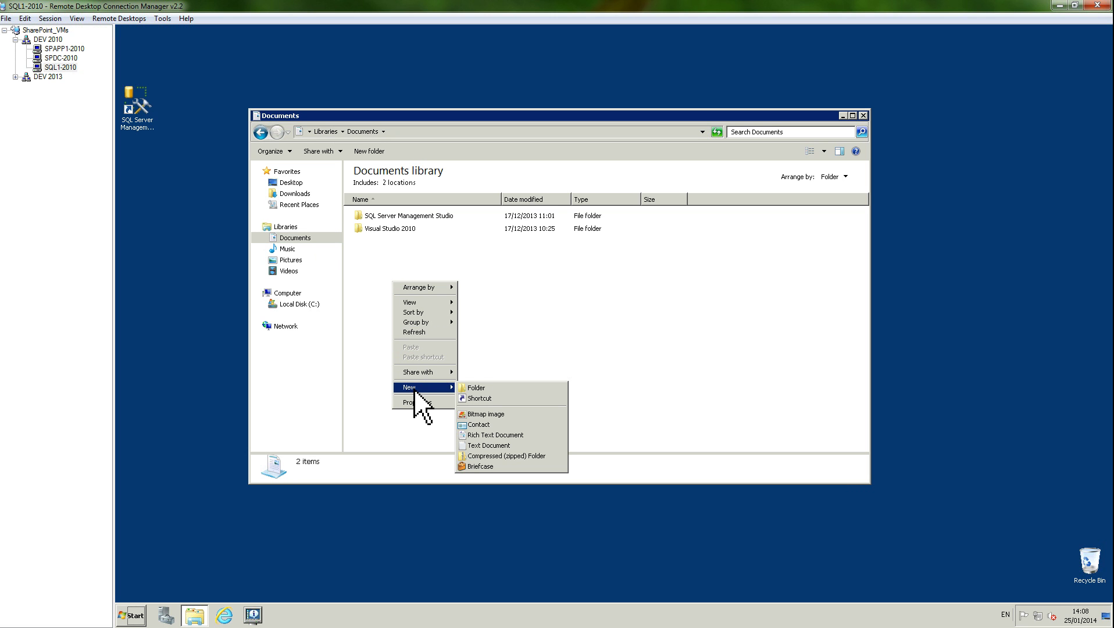
click(480, 388)
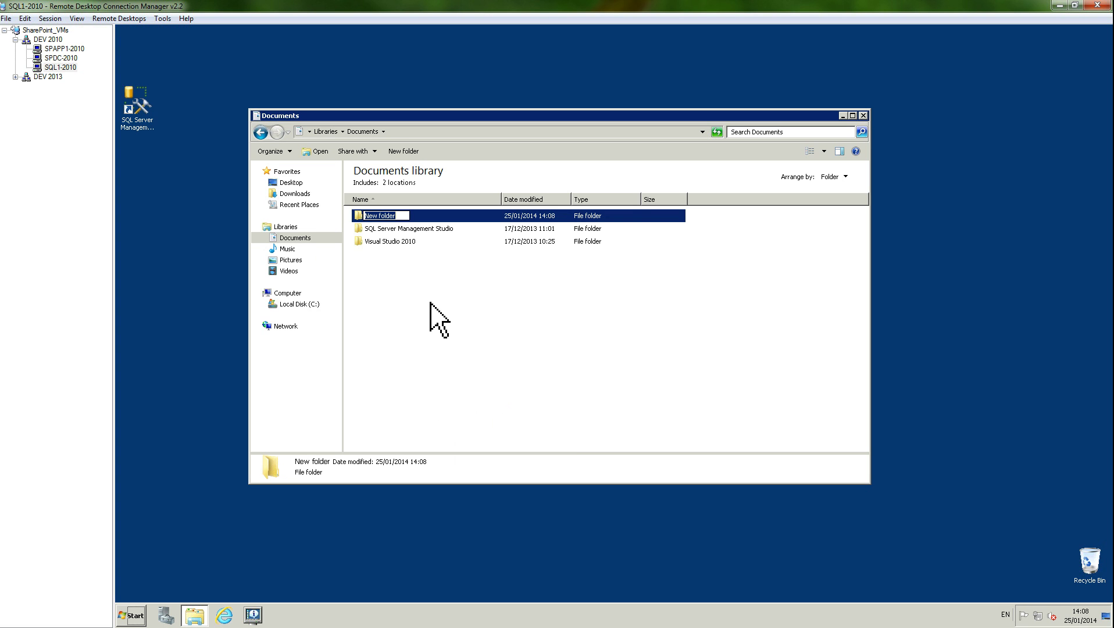
text(SP_Backups)
click(413, 305)
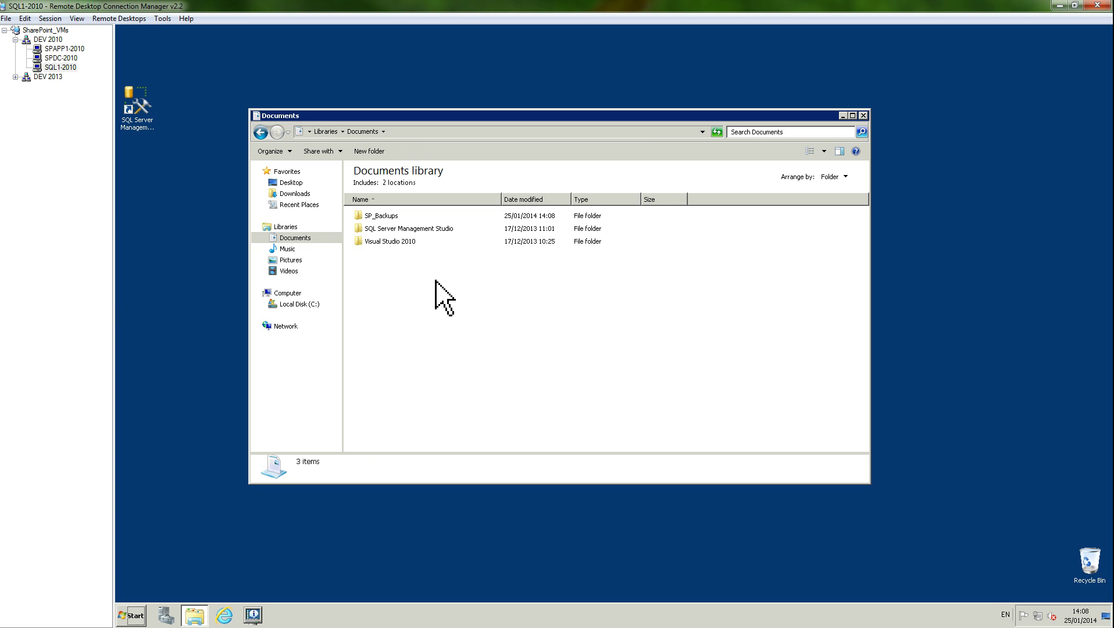
click(387, 216)
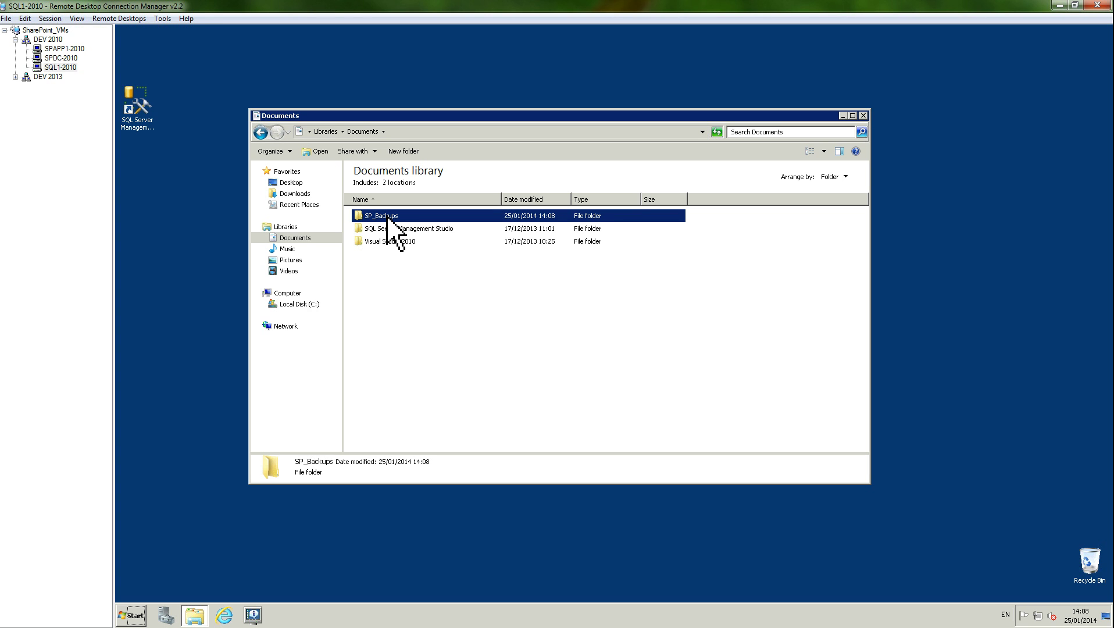
Open File Sharing for SP_Backups with specific people and list the ways to choose users
right_click(388, 217)
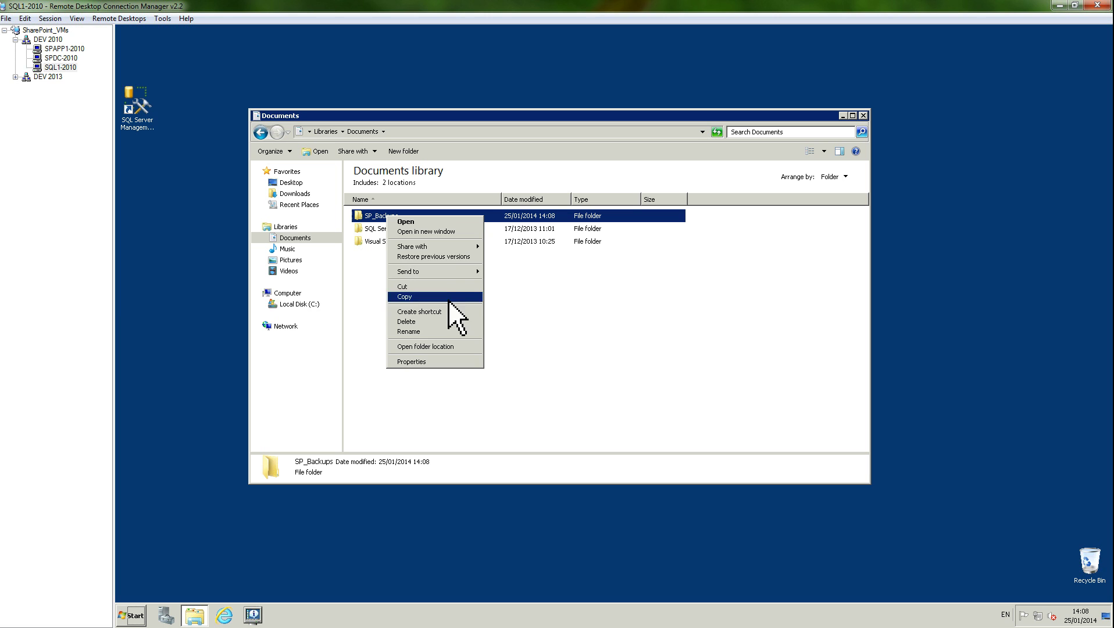
mouse_move(441, 251)
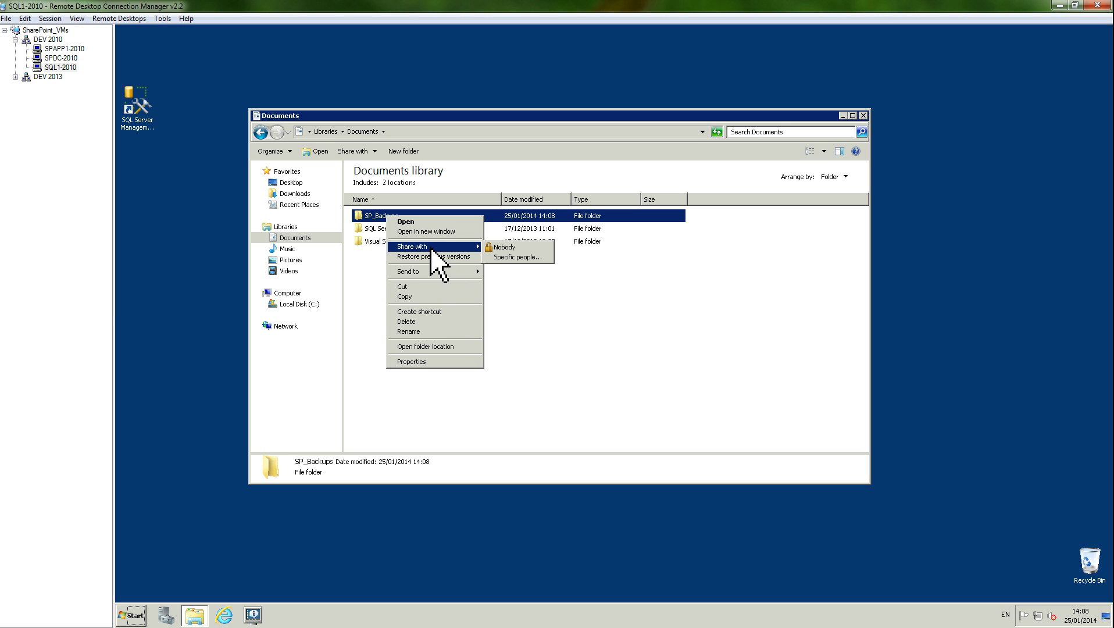
click(502, 258)
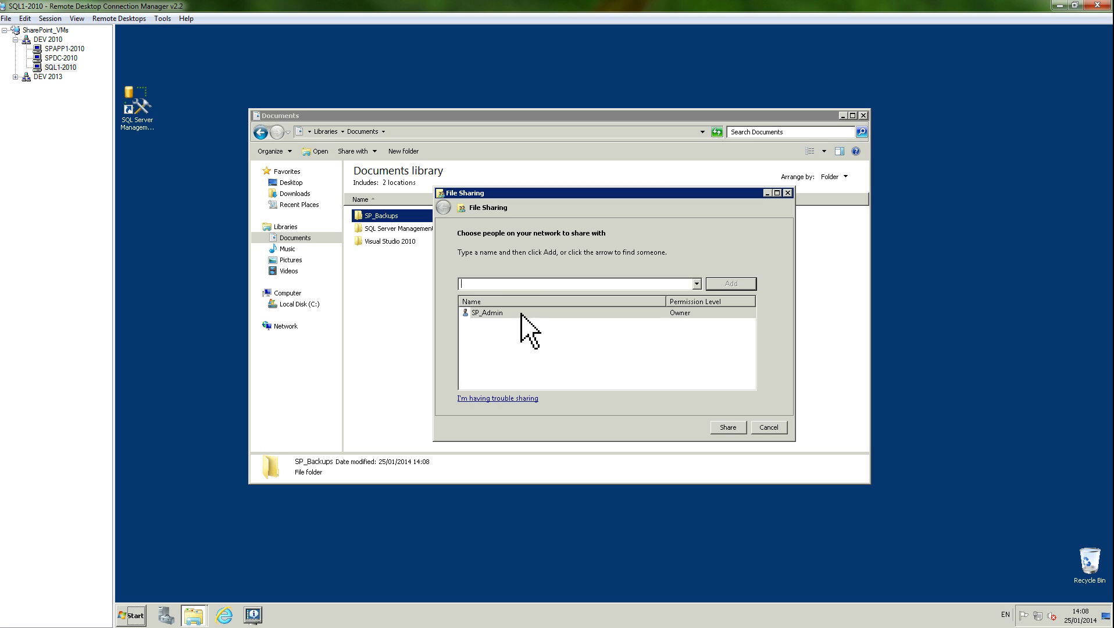
click(522, 314)
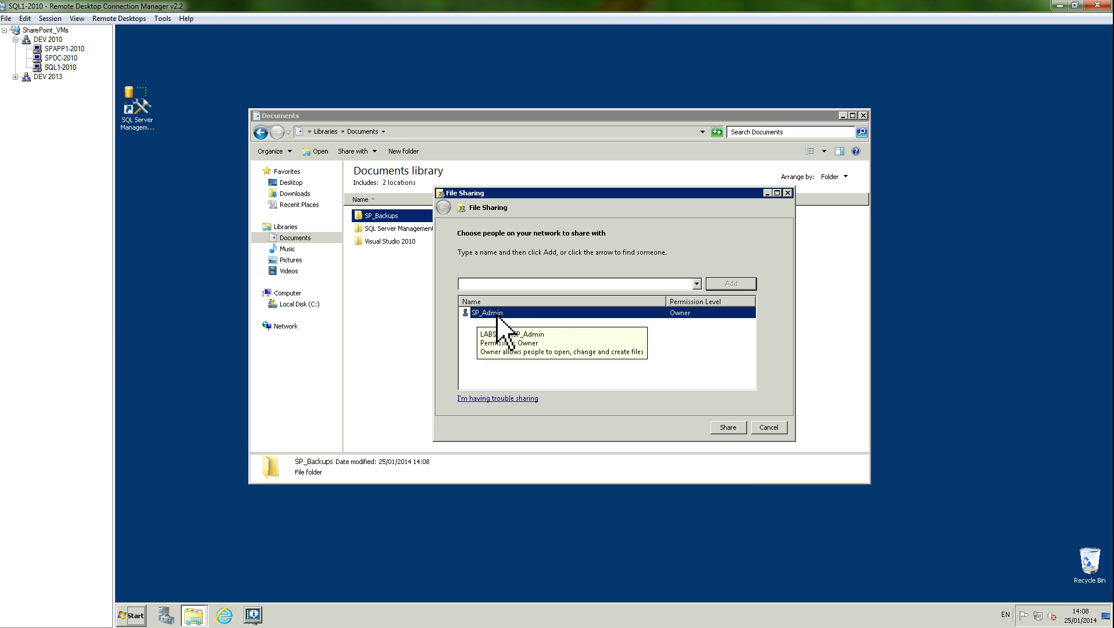
click(697, 284)
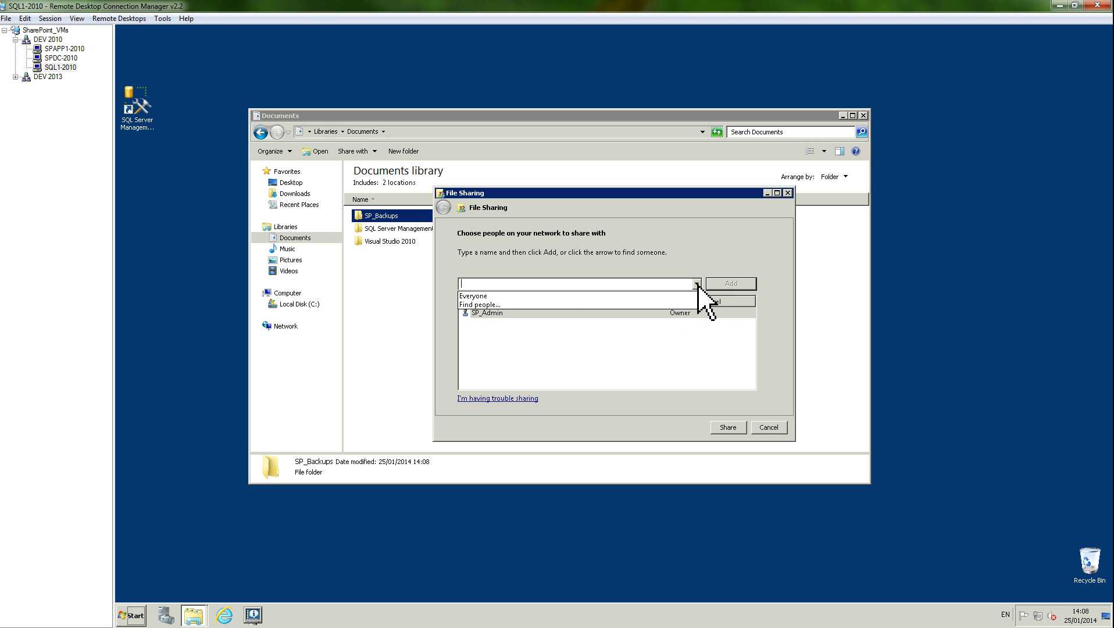
Find and add the SPFarm account, give it Read/Write permission, and share the folder
click(479, 304)
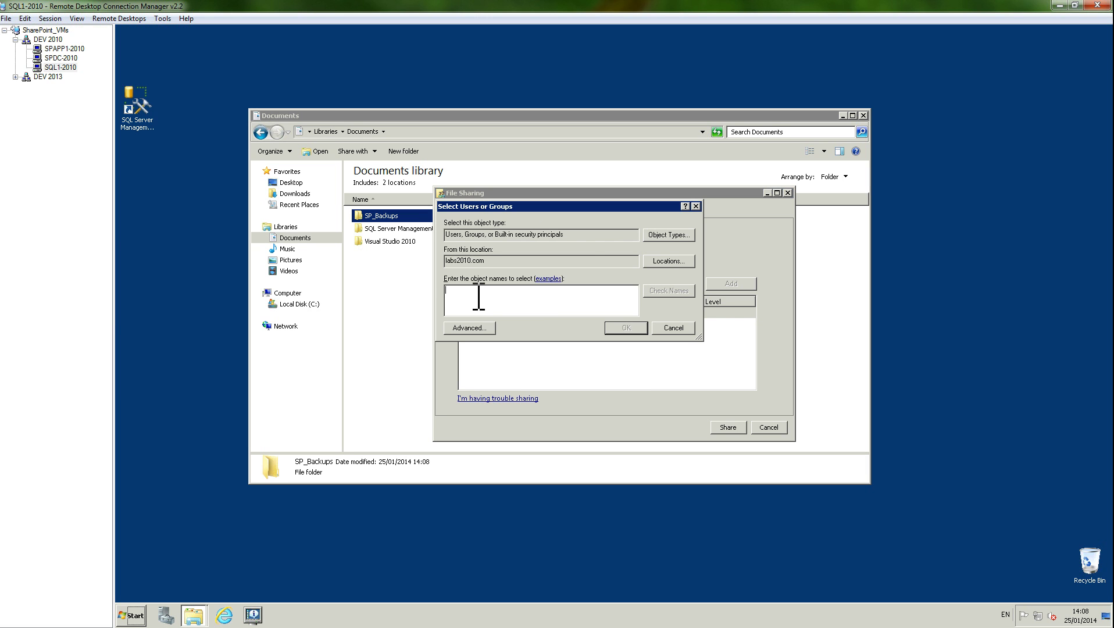
text(SPFarm)
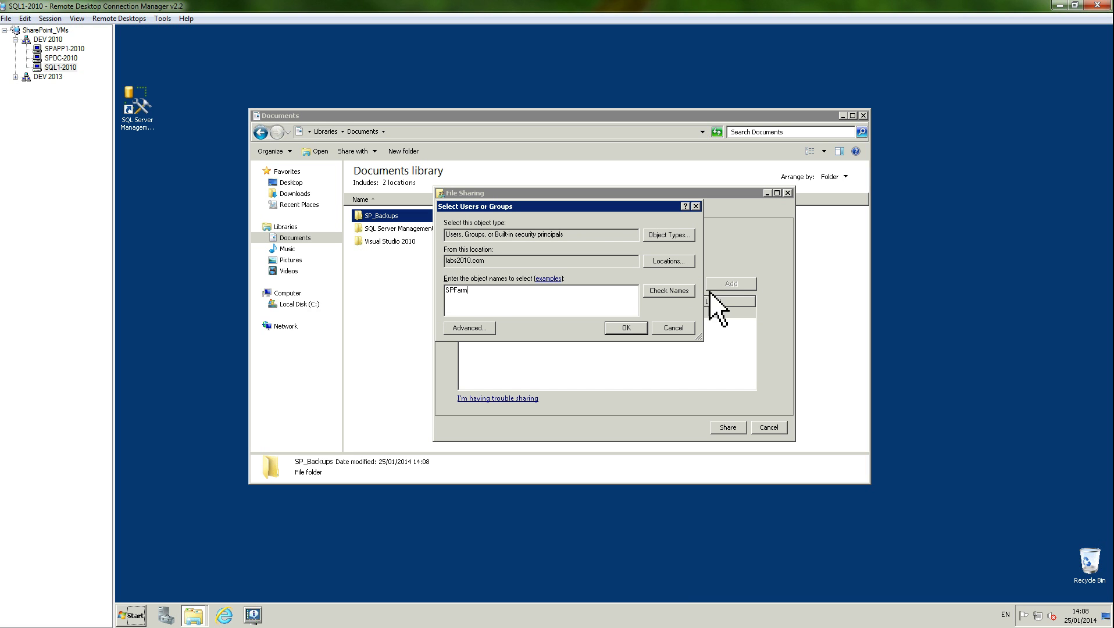
click(667, 291)
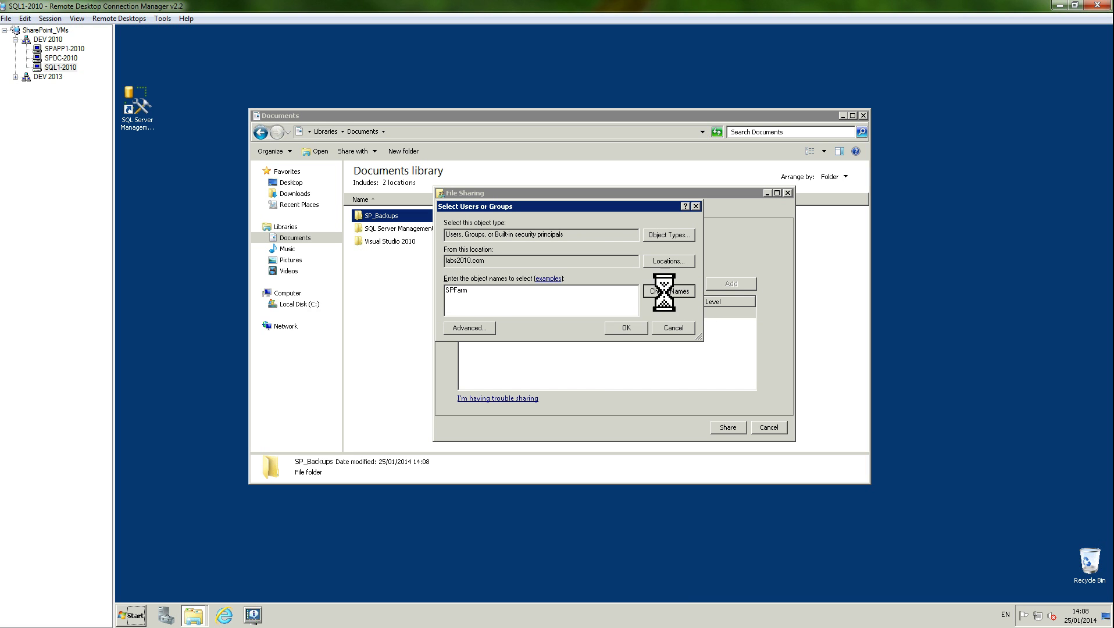
click(622, 330)
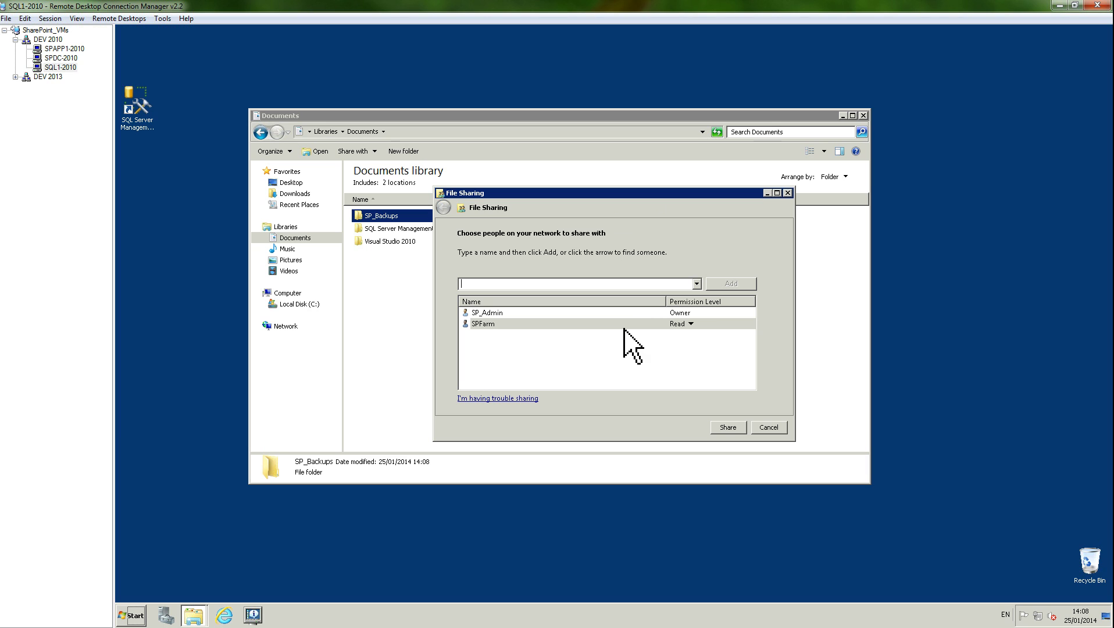
click(691, 324)
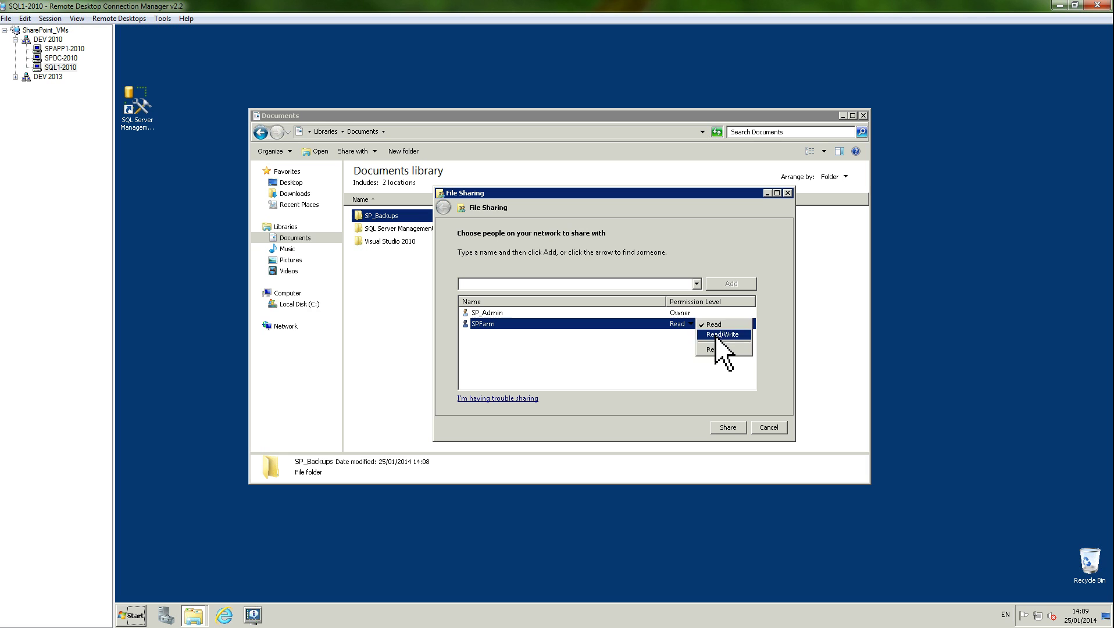
click(715, 336)
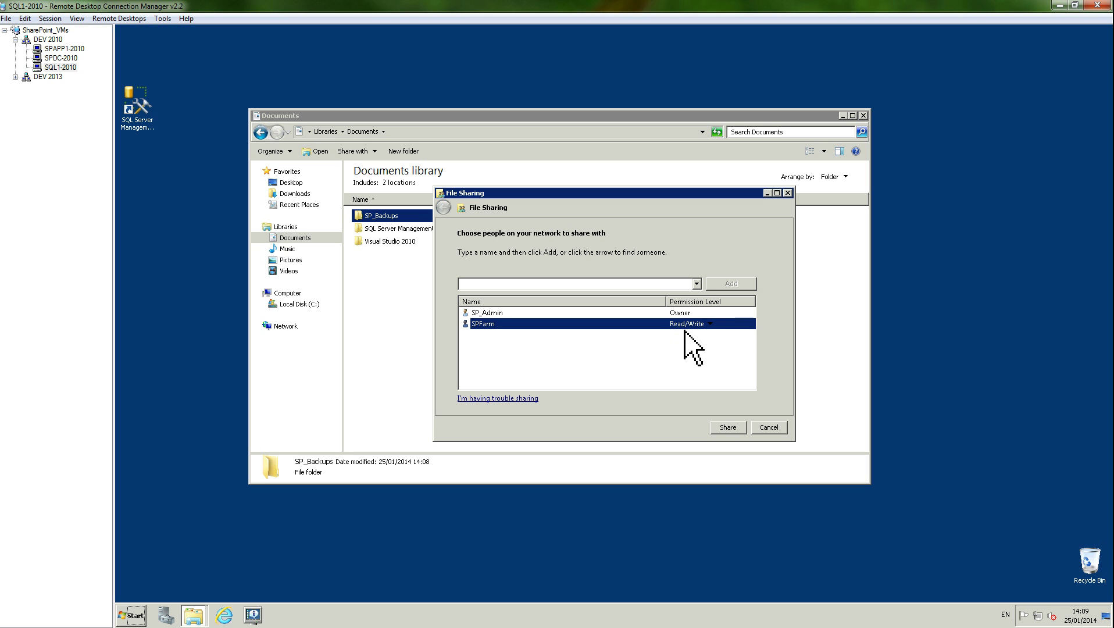
click(728, 427)
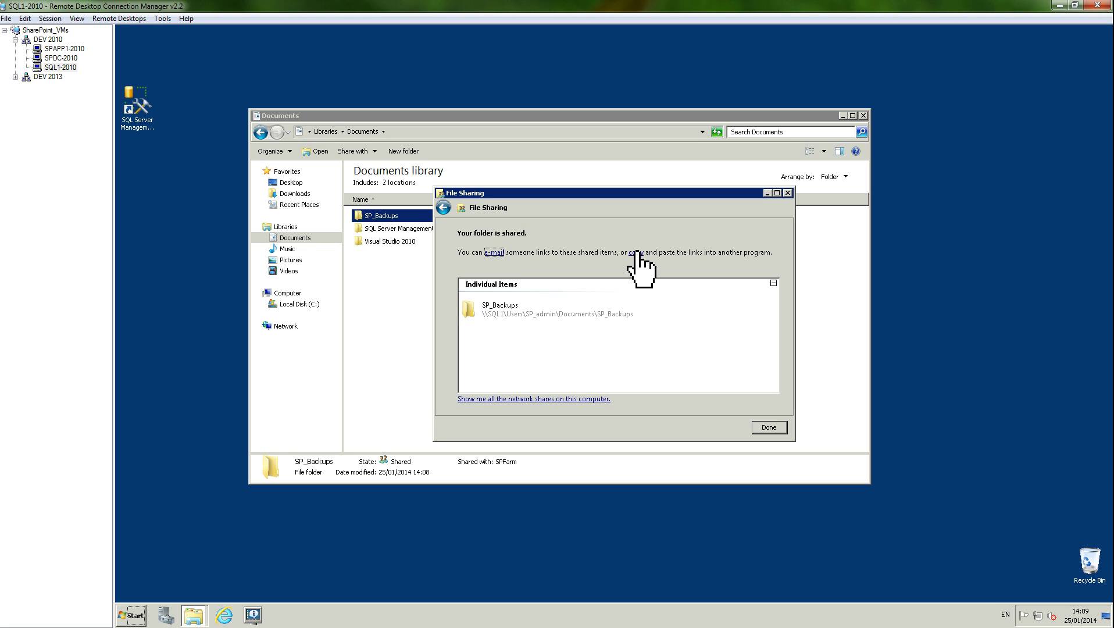
Copy the network link of the newly shared SP_Backups folder
click(636, 252)
On the SPAPP1 server, paste the copied share link into a new Notepad document
click(64, 49)
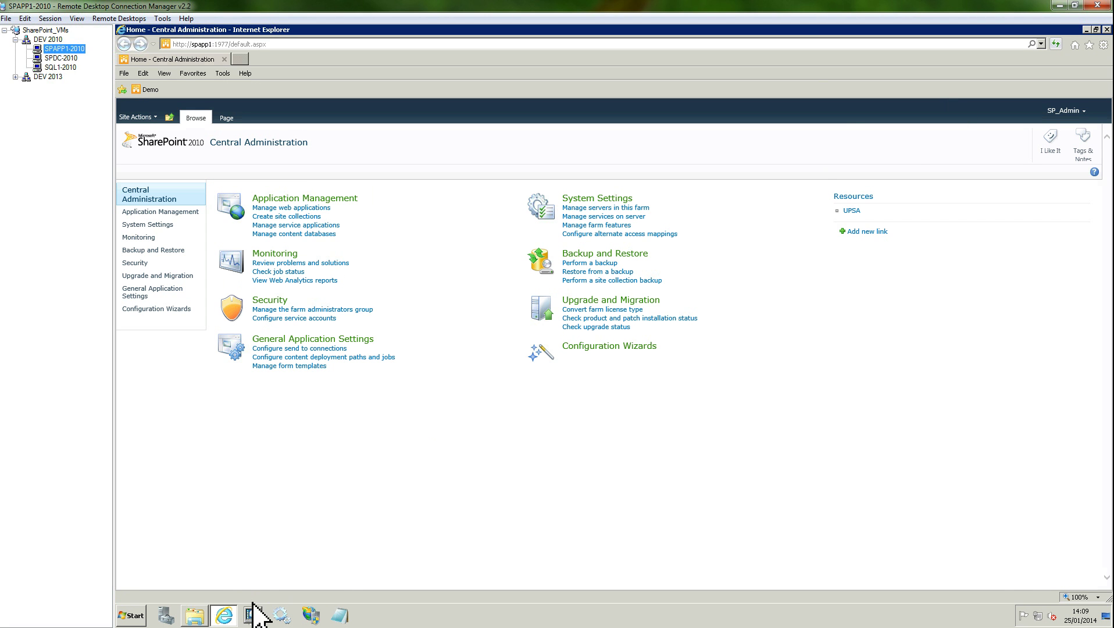
click(348, 619)
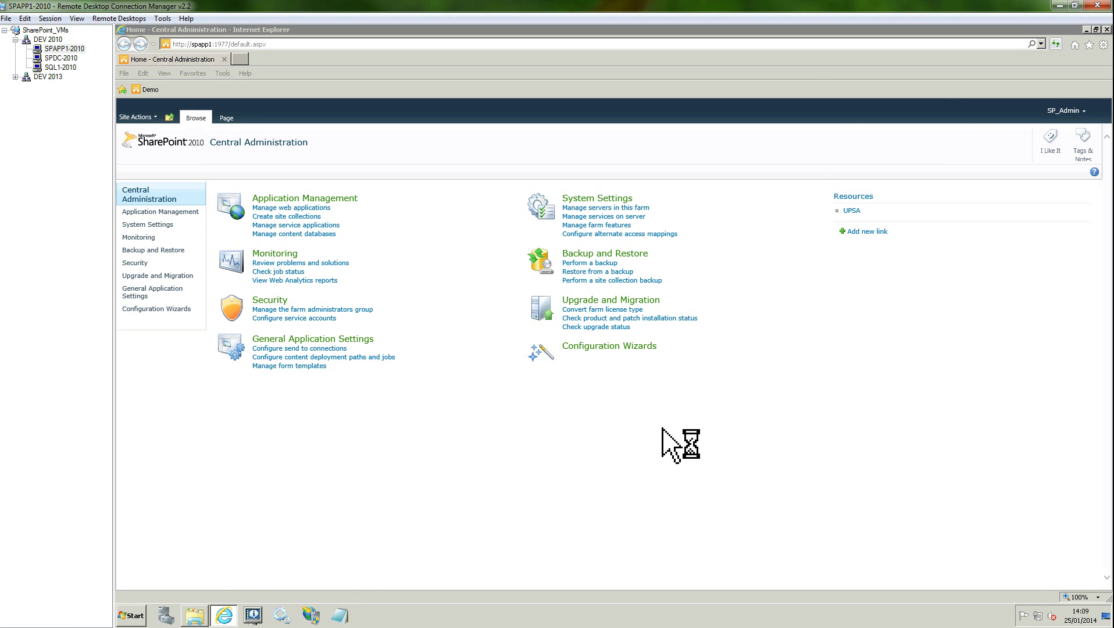
key(Return)
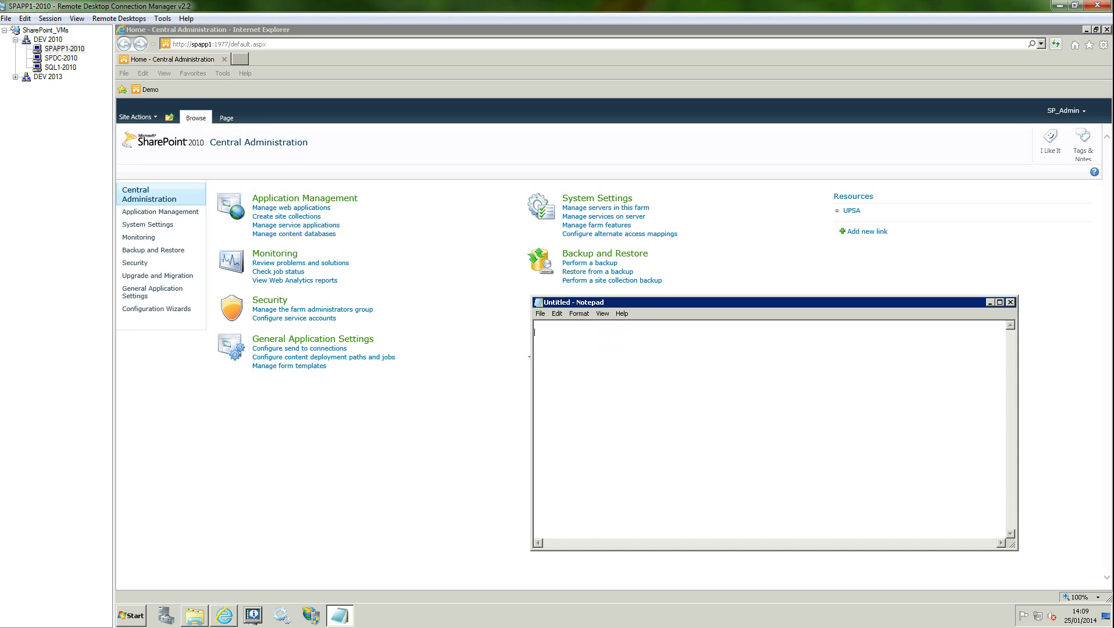
key(ctrl+v)
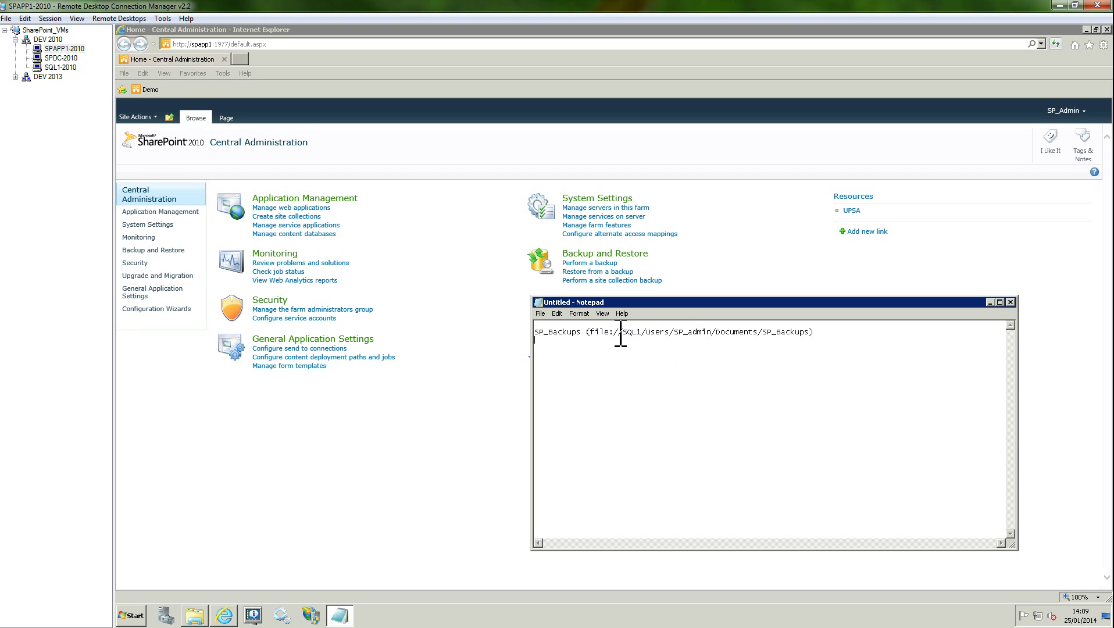
Rewrite the link as a \\SQL1 UNC path with backslashes, dropping the prefix and trailing bracket
drag(625, 333, 522, 336)
text(\\)
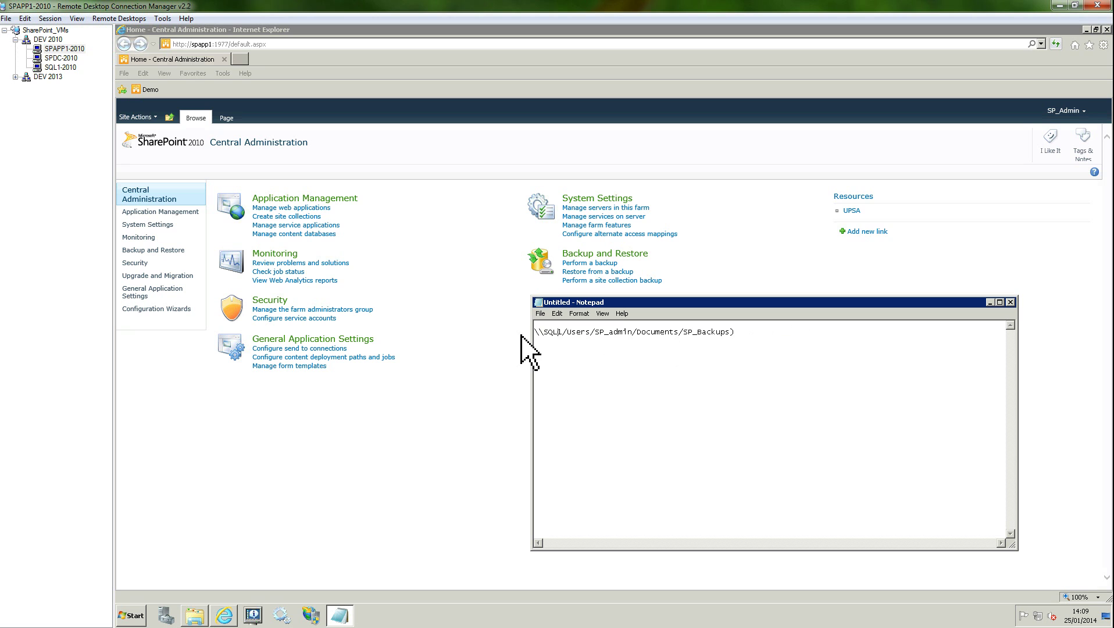
key(BackSpace)
text(\)
key(Right)
key(Right)
key(BackSpace)
text(\)
key(Delete)
text(\)
key(BackSpace)
text(\)
click(768, 332)
key(BackSpace)
Open Computer in Windows Explorer on SPAPP1 and start Map network drive
click(280, 449)
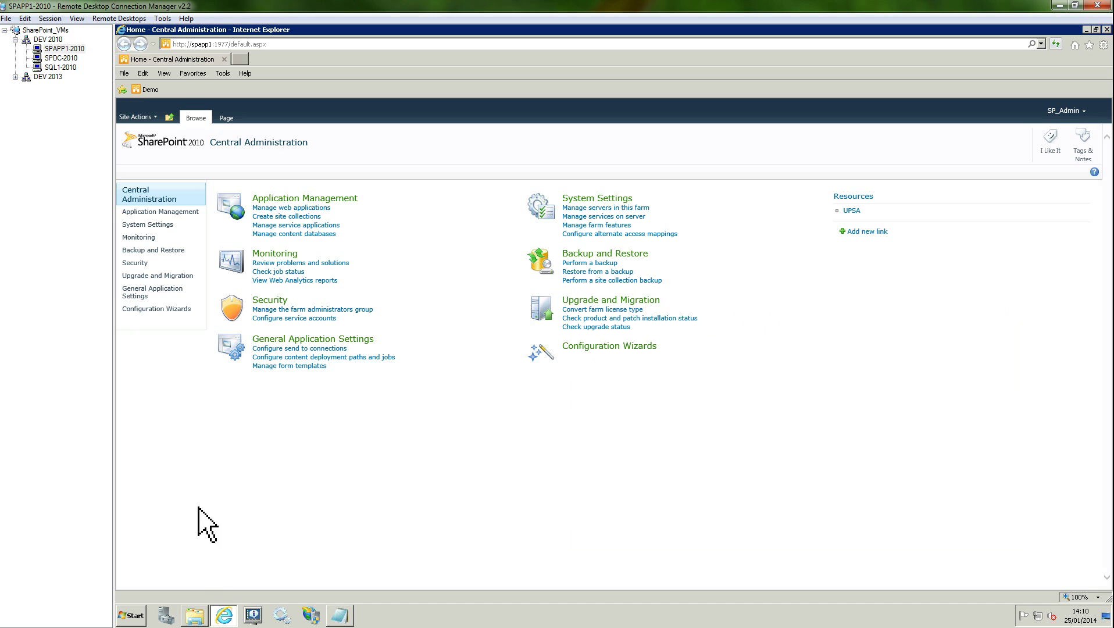
click(195, 614)
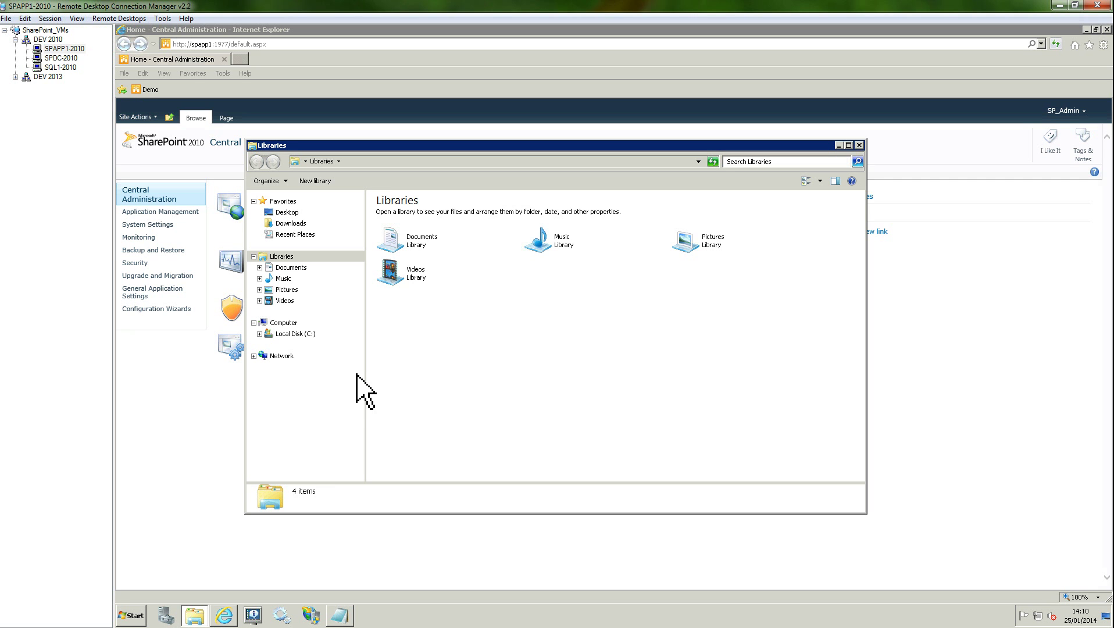
click(284, 323)
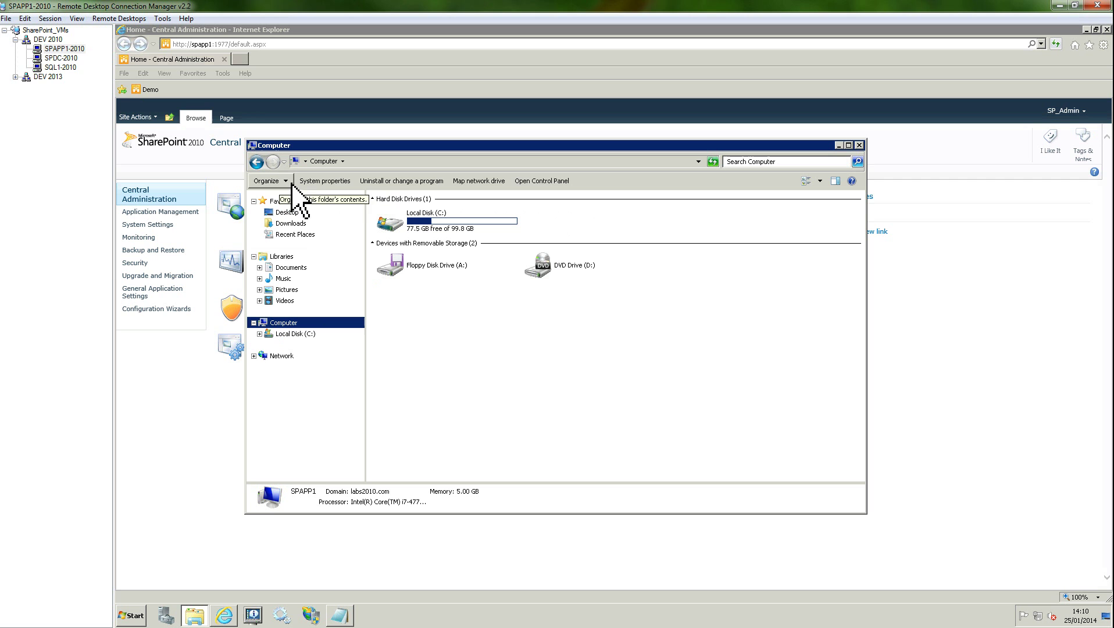
click(482, 182)
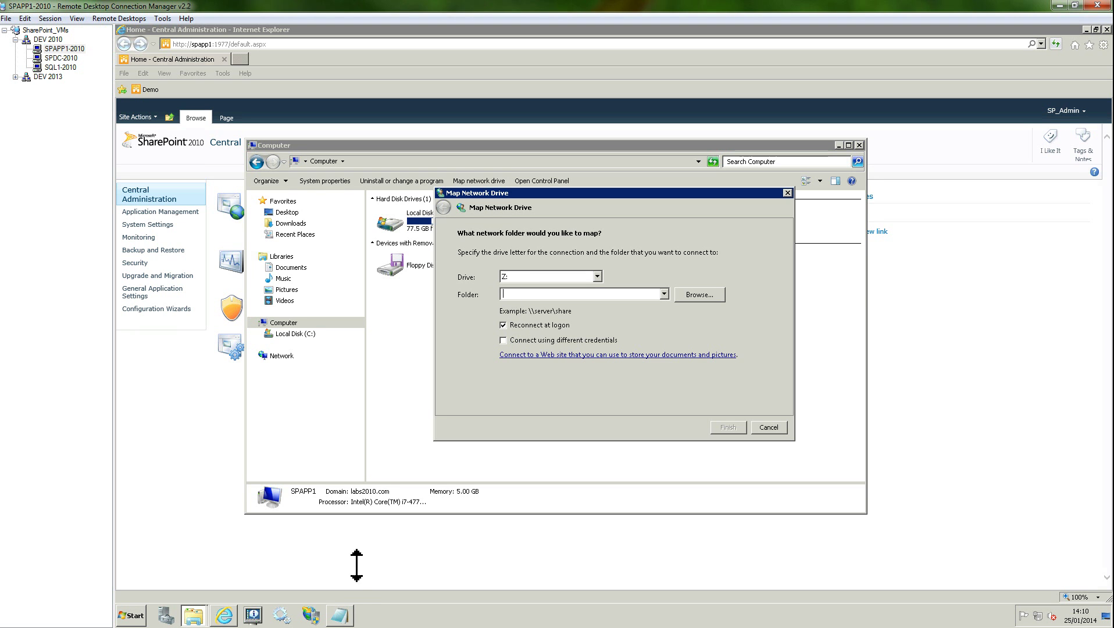
Map drive Z: to the SP_Backups UNC path copied from Notepad
click(346, 618)
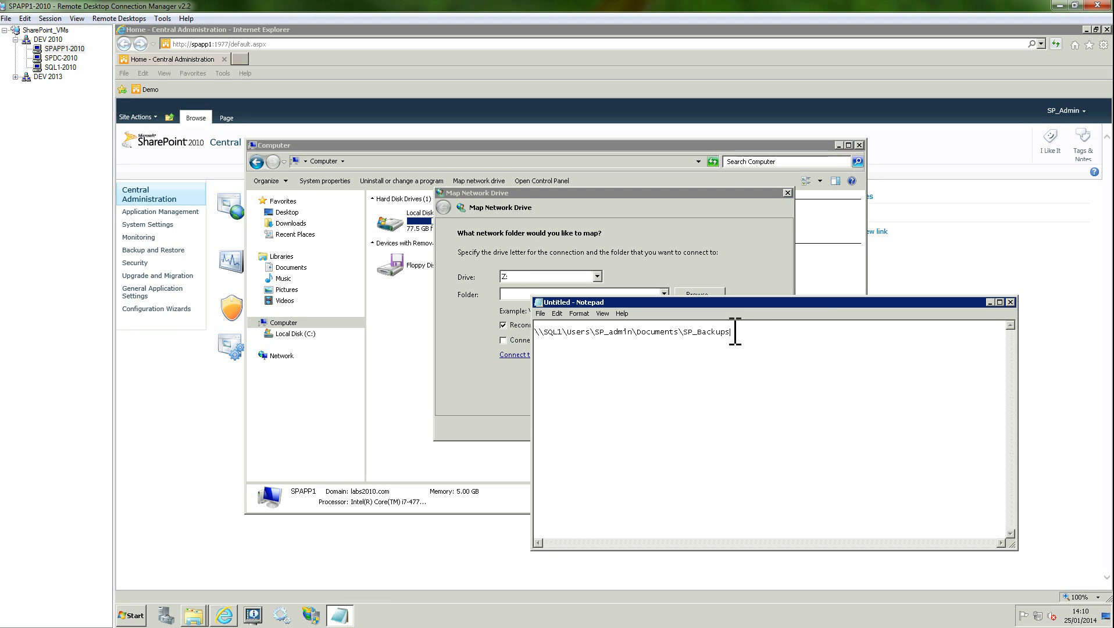
drag(562, 339, 538, 332)
key(ctrl+c)
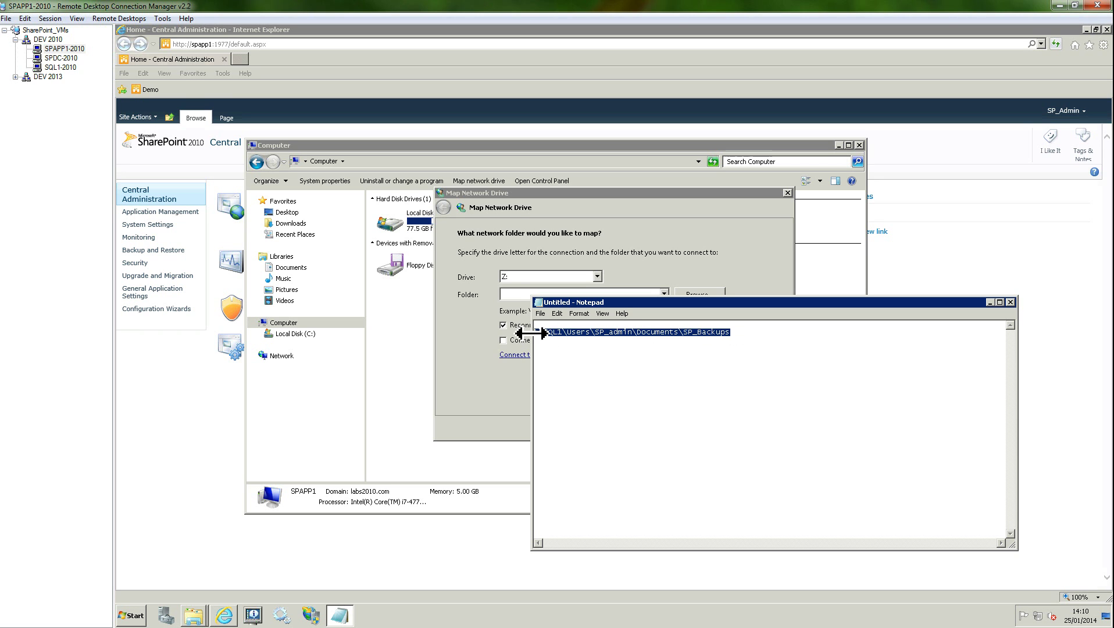
click(517, 295)
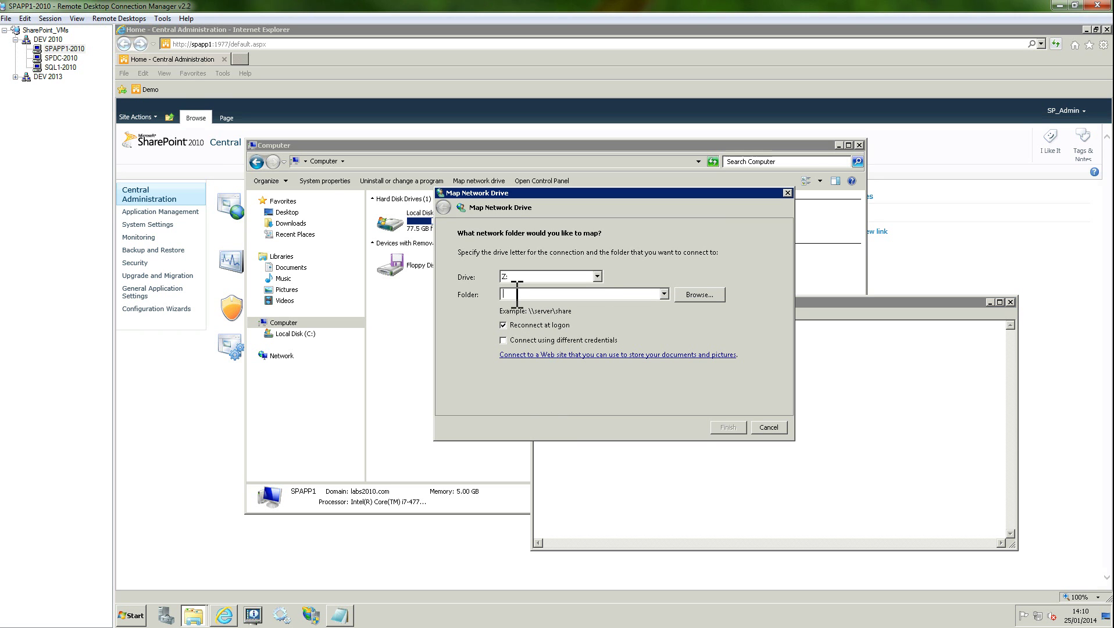
key(ctrl+v)
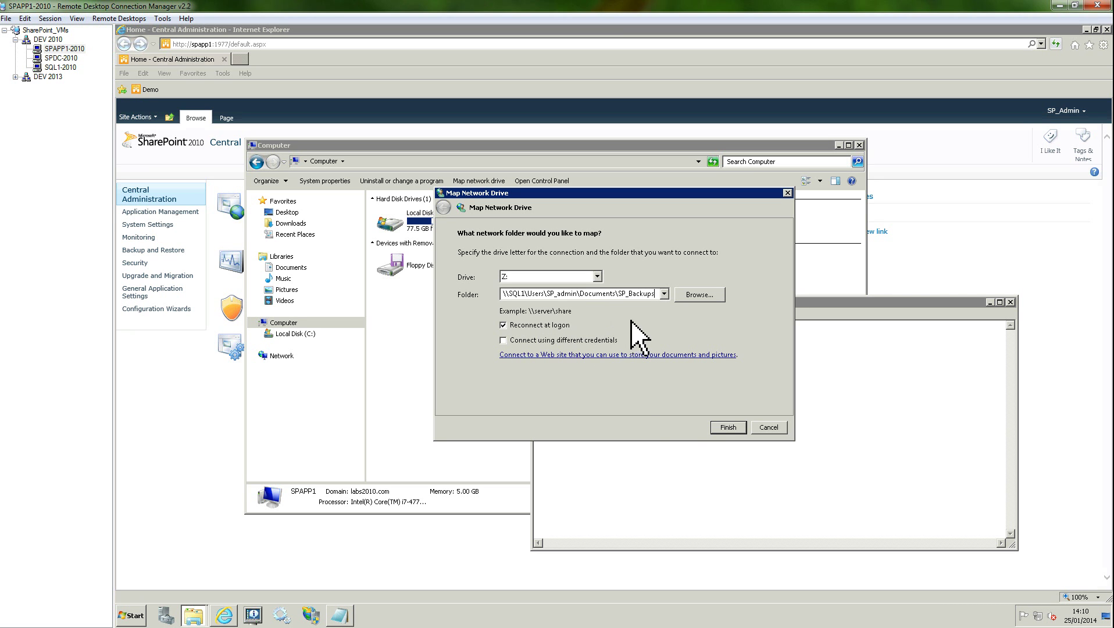
click(729, 428)
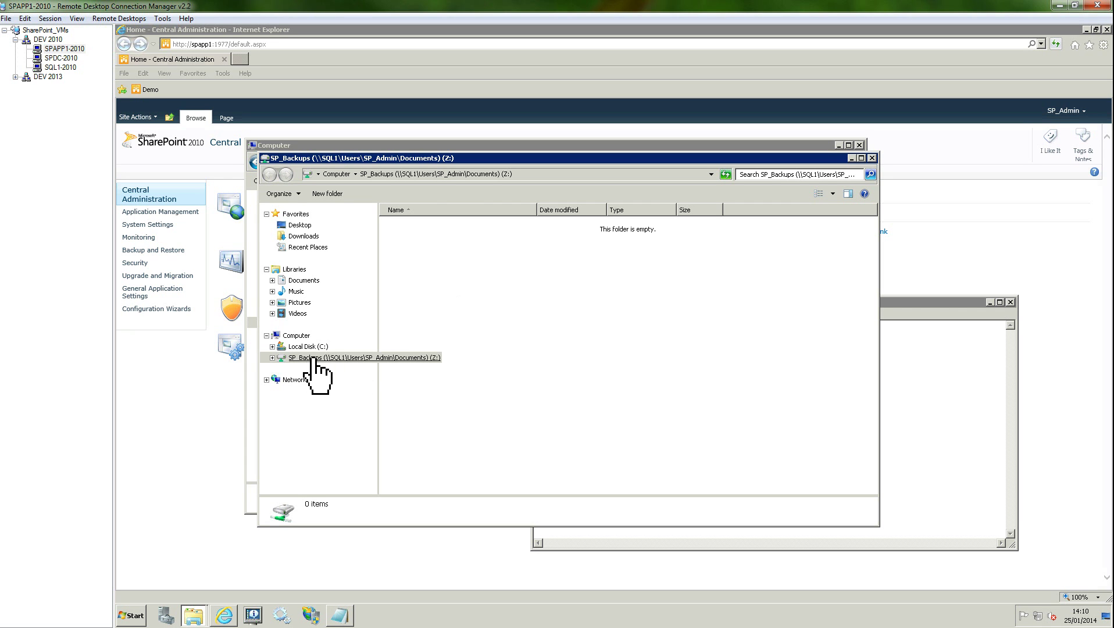
Close the SP_Backups drive window and minimize Notepad and the Computer window
click(872, 158)
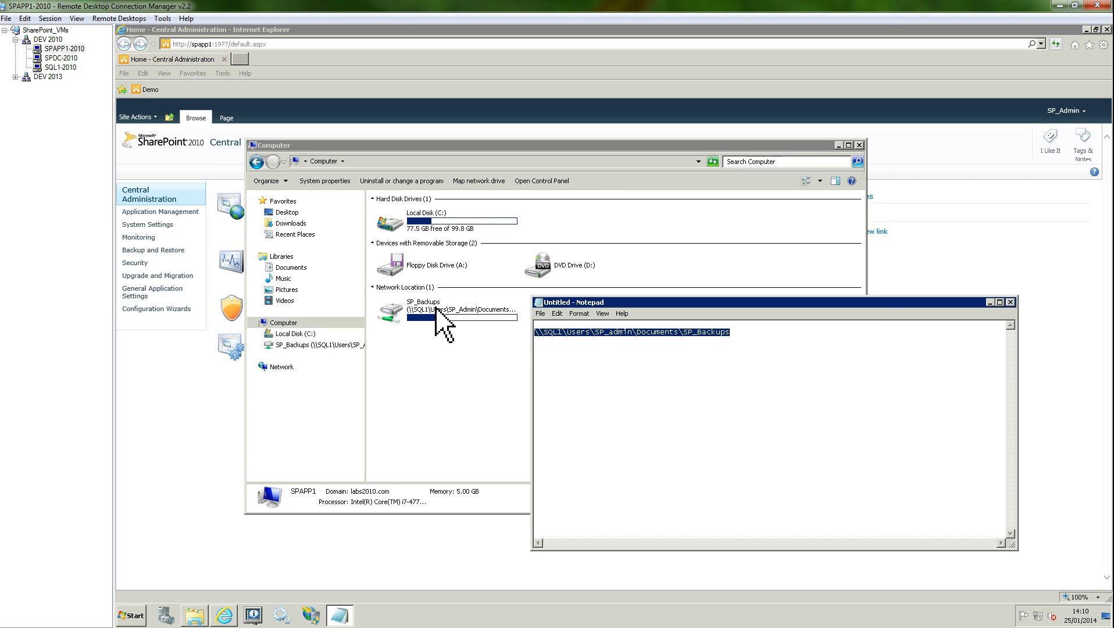
click(991, 302)
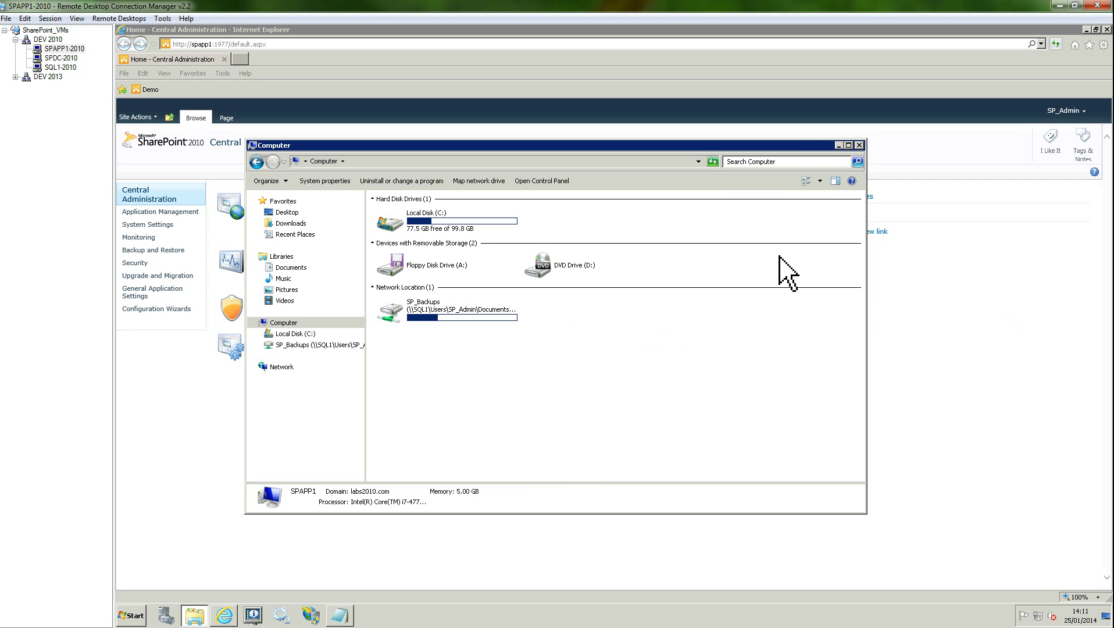
click(839, 146)
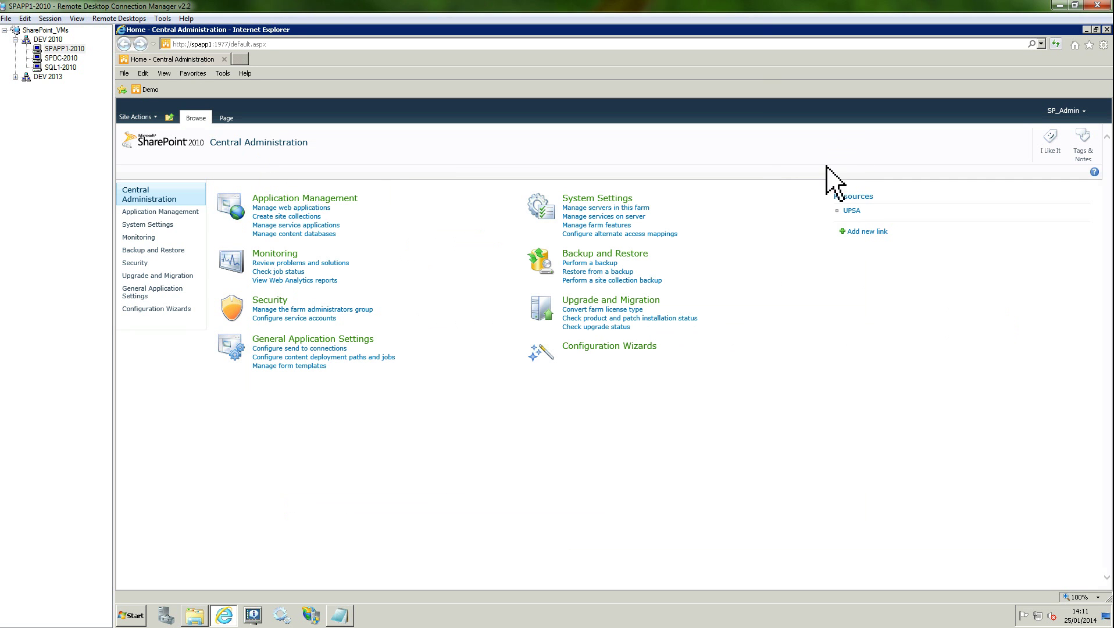
Go to Backup and Restore > Perform a backup and select the entire Farm component
click(611, 254)
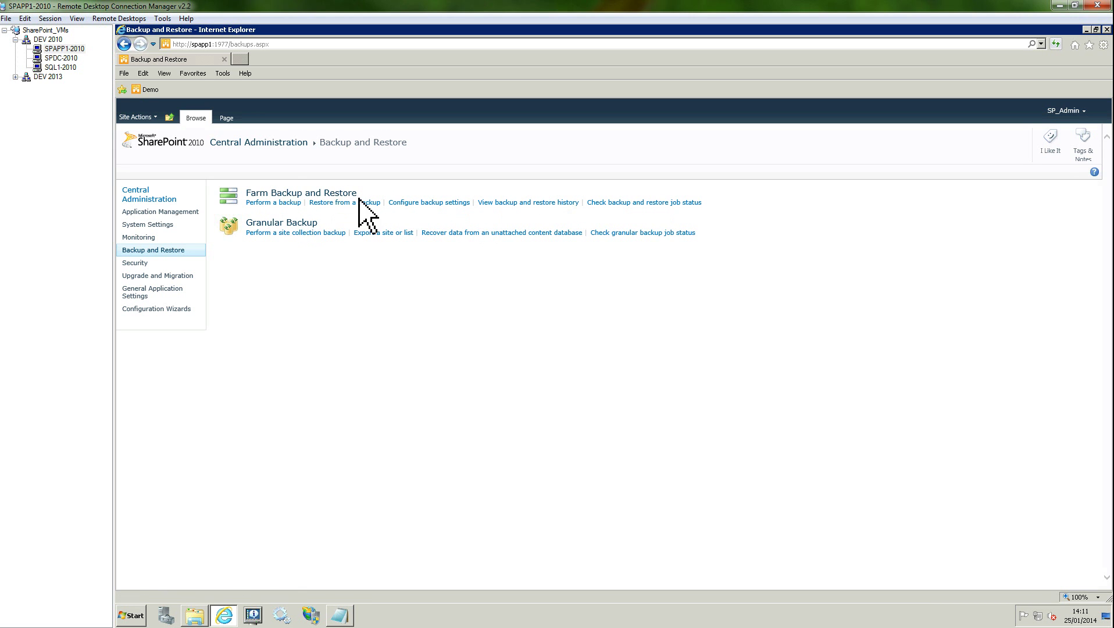
click(270, 203)
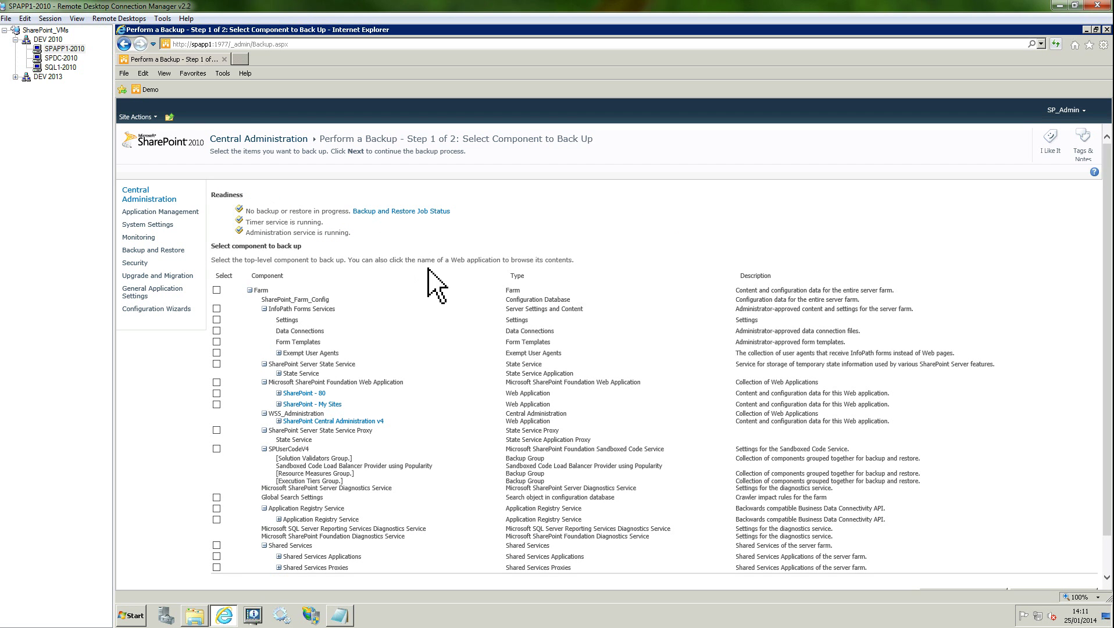
click(216, 289)
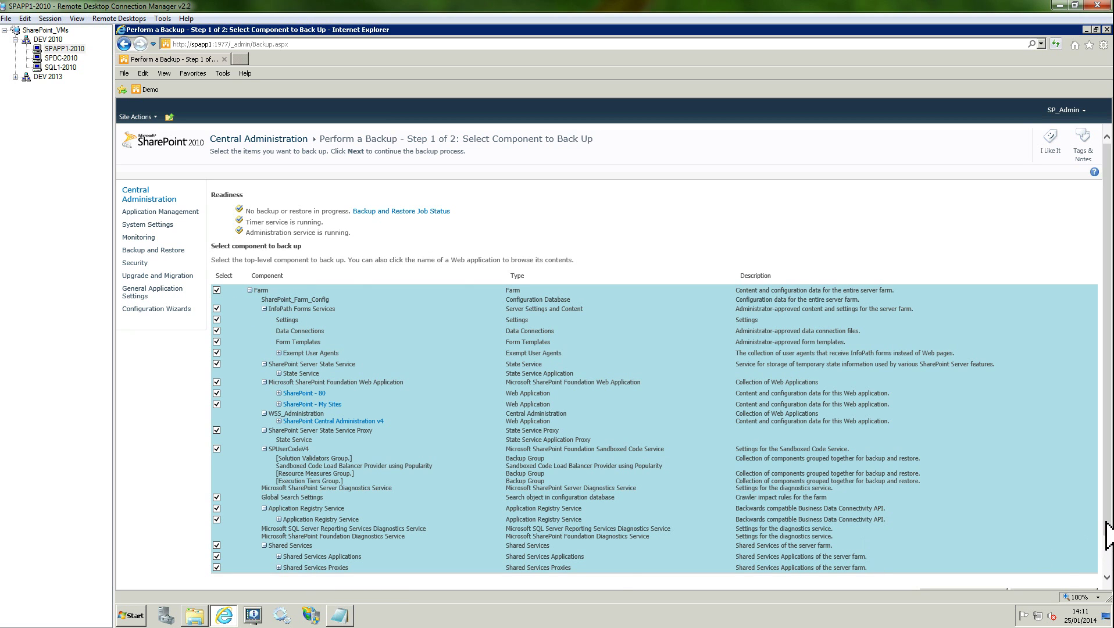
scroll(1105, 552, down, 2)
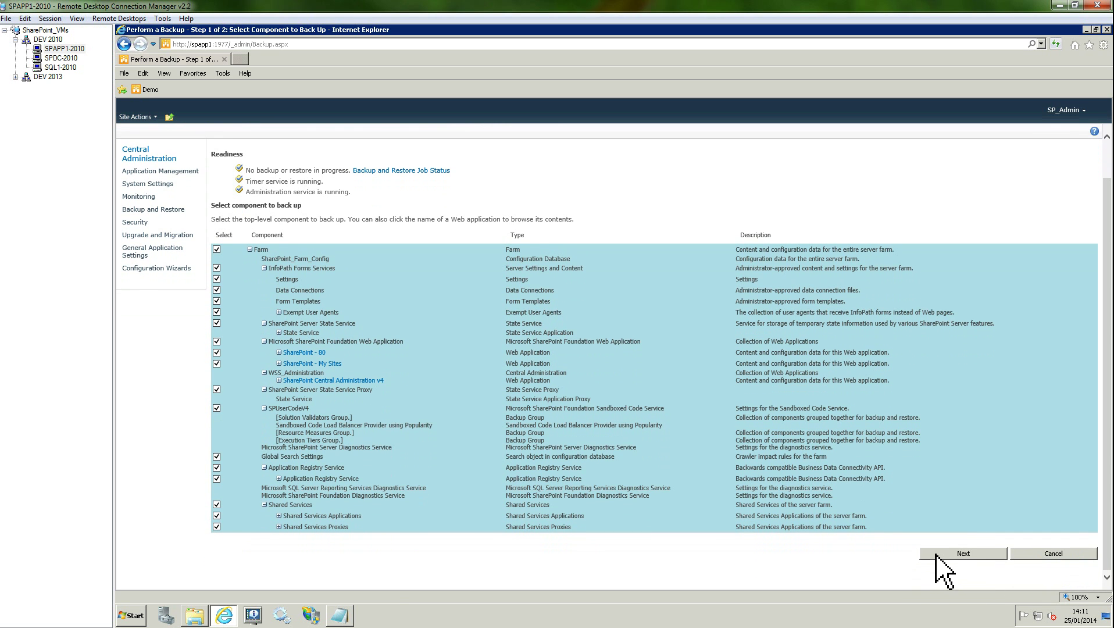
On the backup options step, paste the SP_Backups UNC path from Notepad as the backup location
click(936, 554)
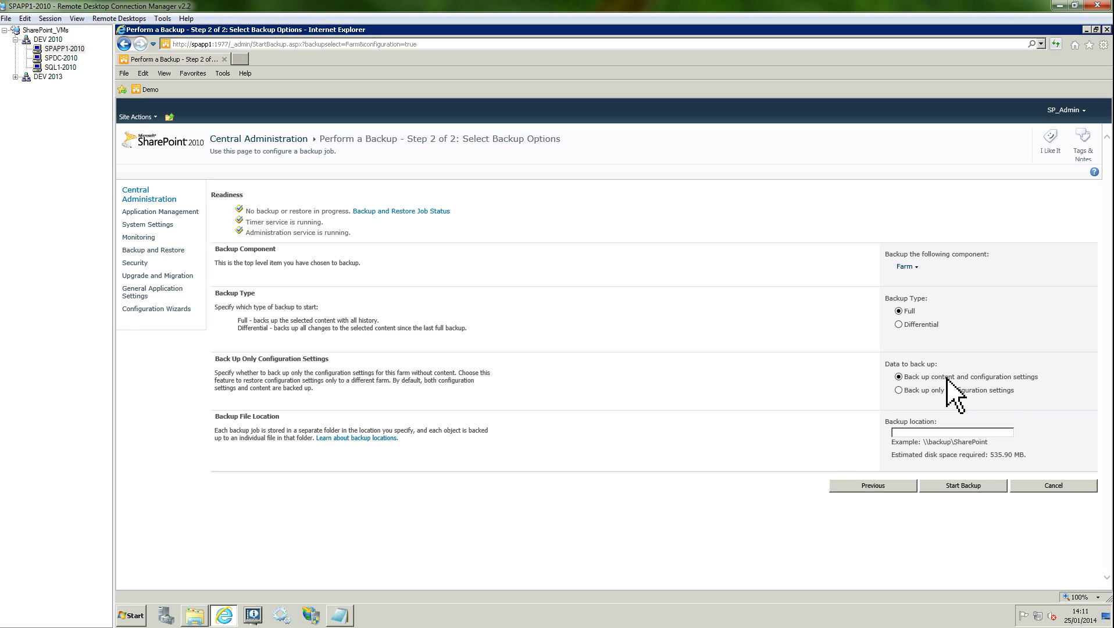
click(906, 433)
click(339, 615)
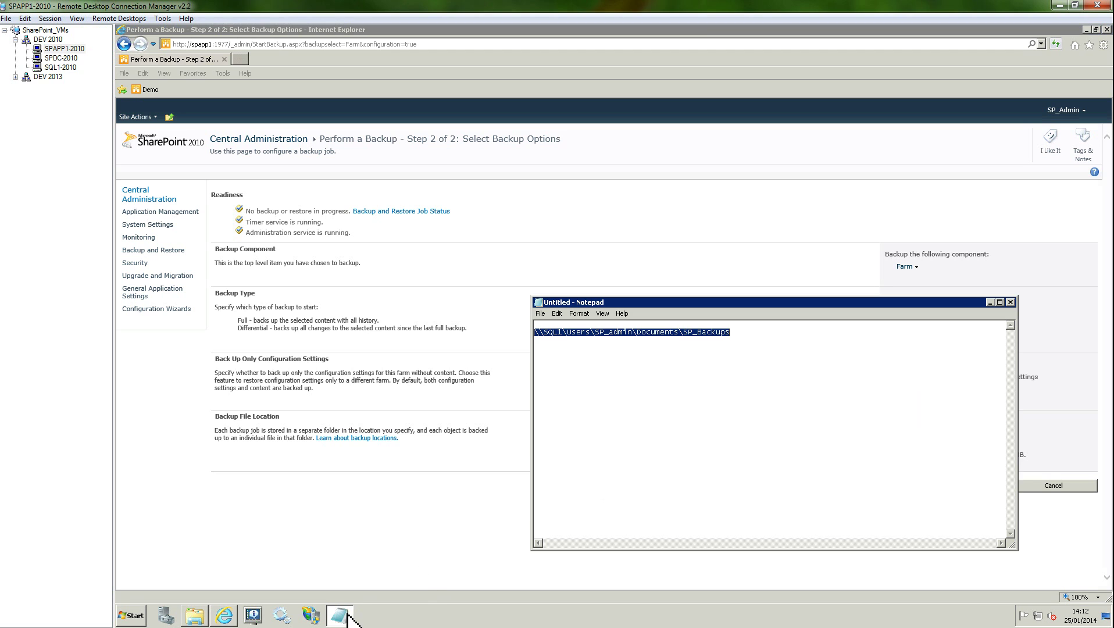
right_click(653, 332)
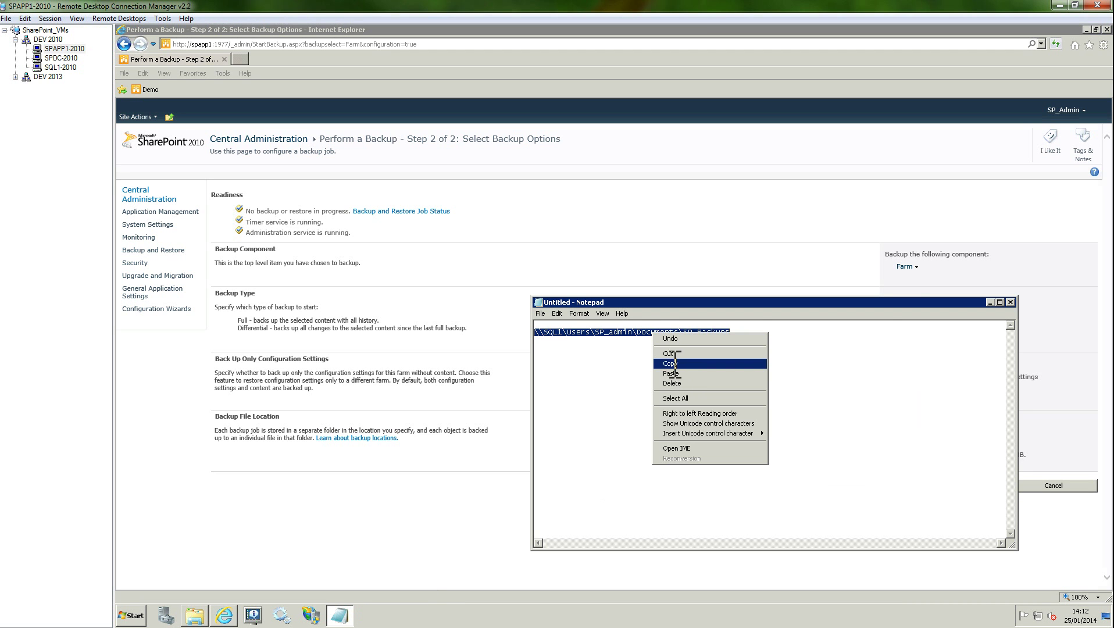
click(673, 363)
click(558, 273)
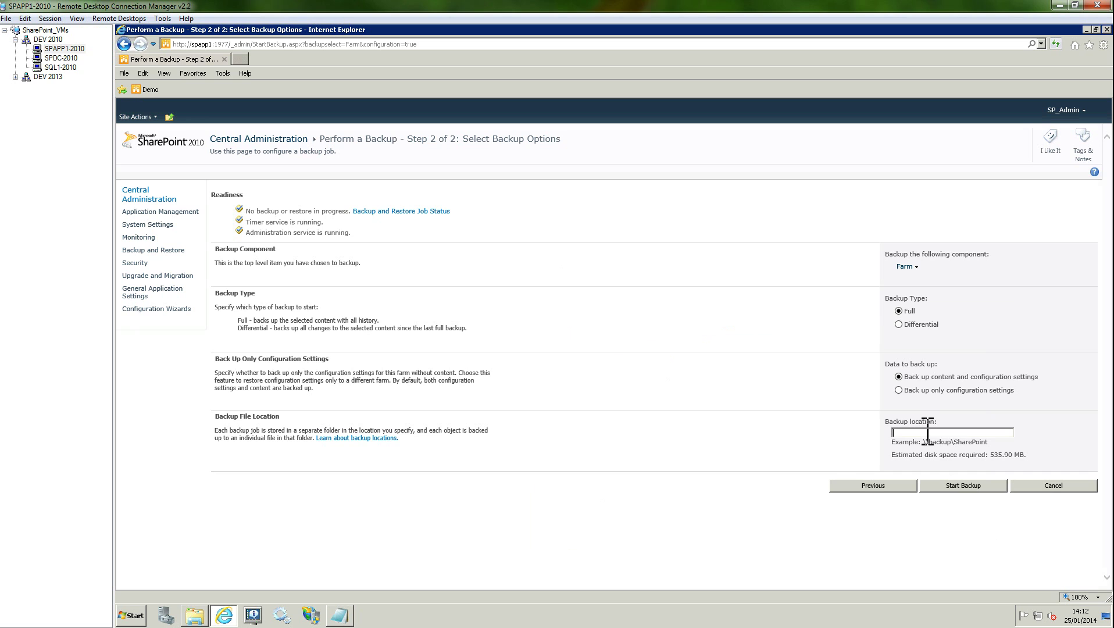
key(ctrl+v)
Start the farm backup and refresh its job status until Phase reads Completed with 0 warnings and 0 errors
click(941, 486)
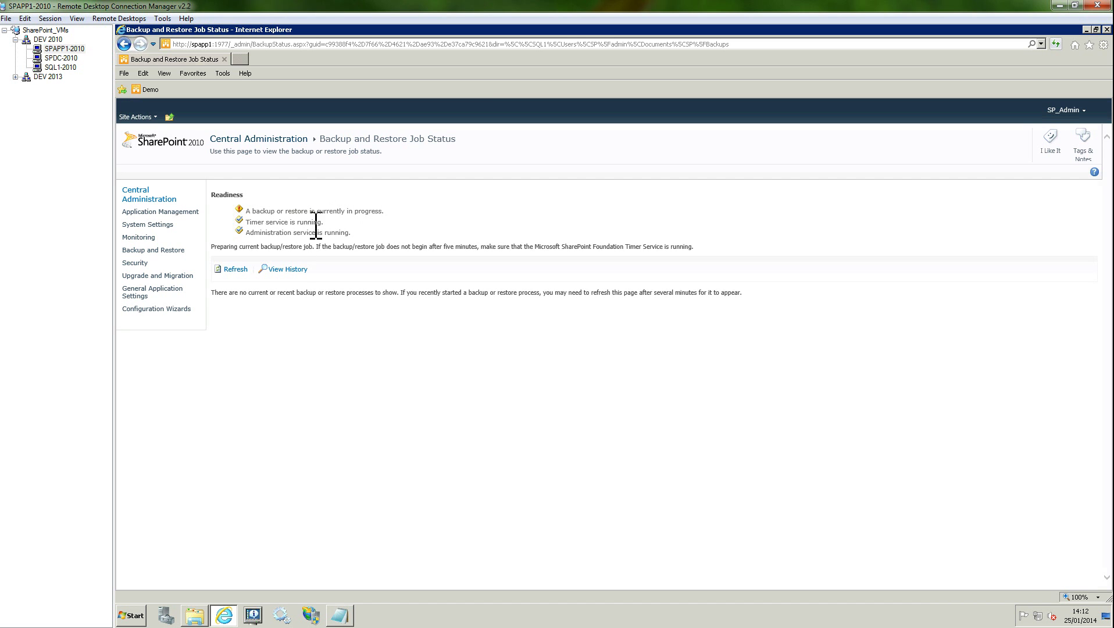
click(236, 270)
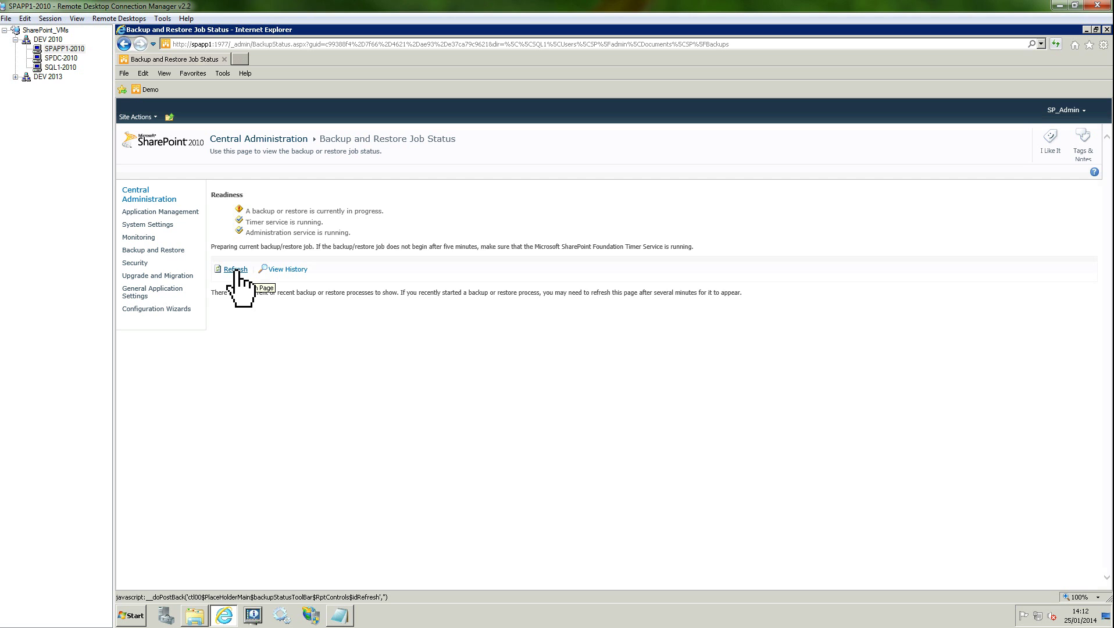
click(236, 270)
click(236, 269)
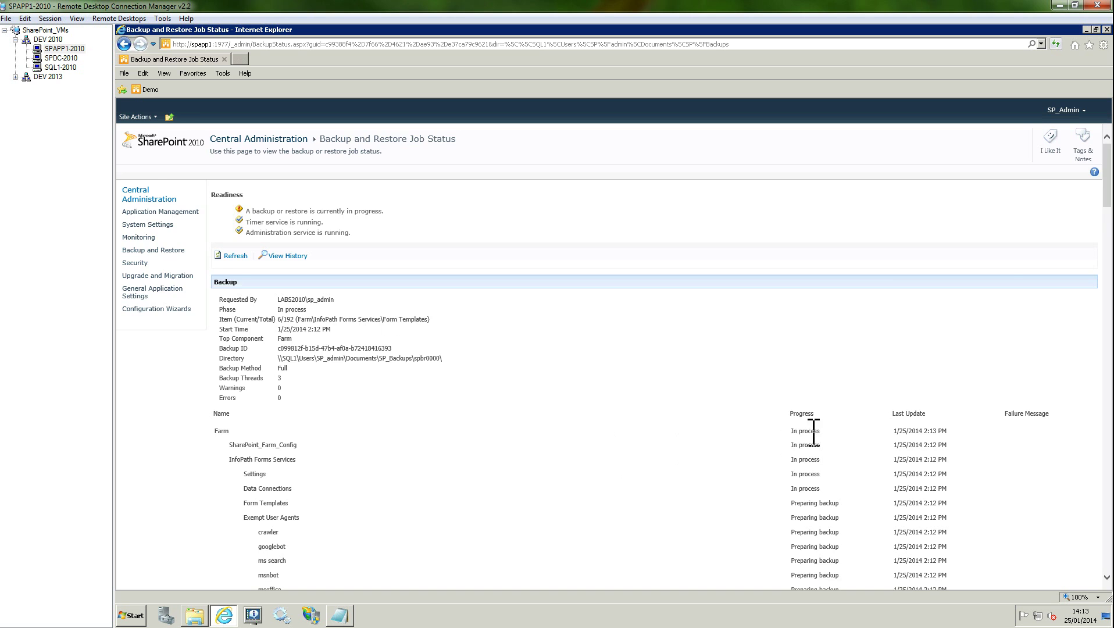
scroll(717, 451, down, 2)
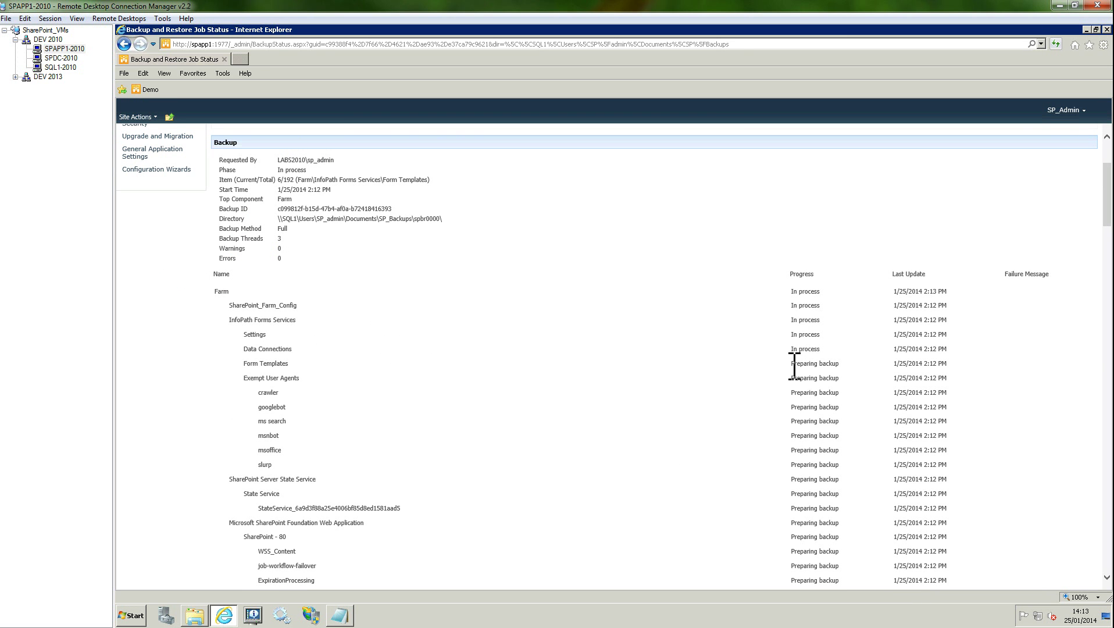
scroll(494, 397, up, 2)
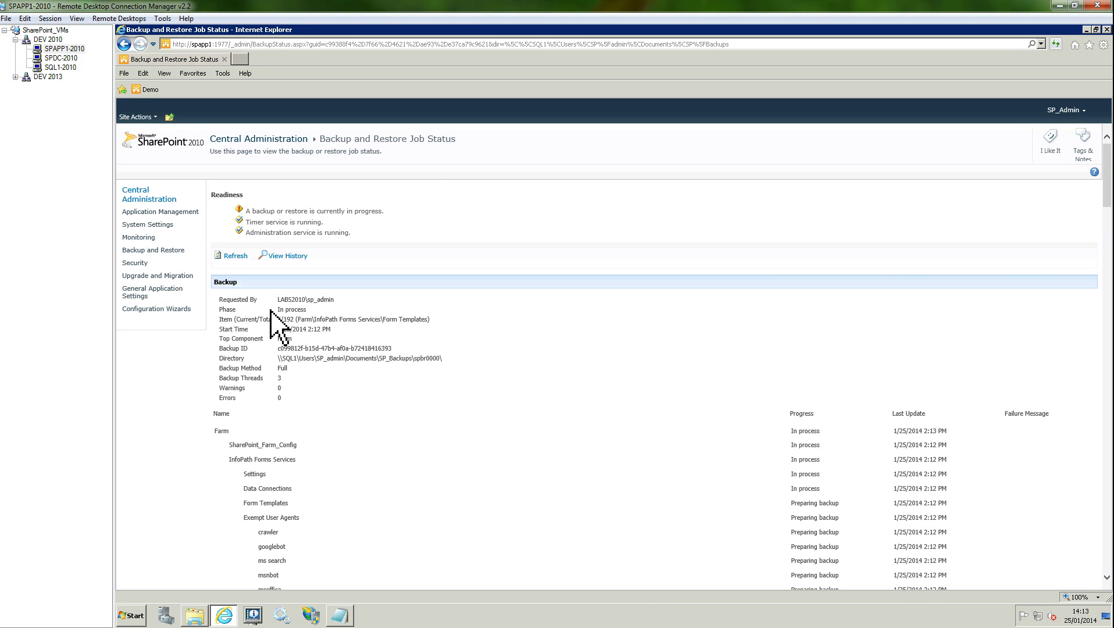
click(233, 257)
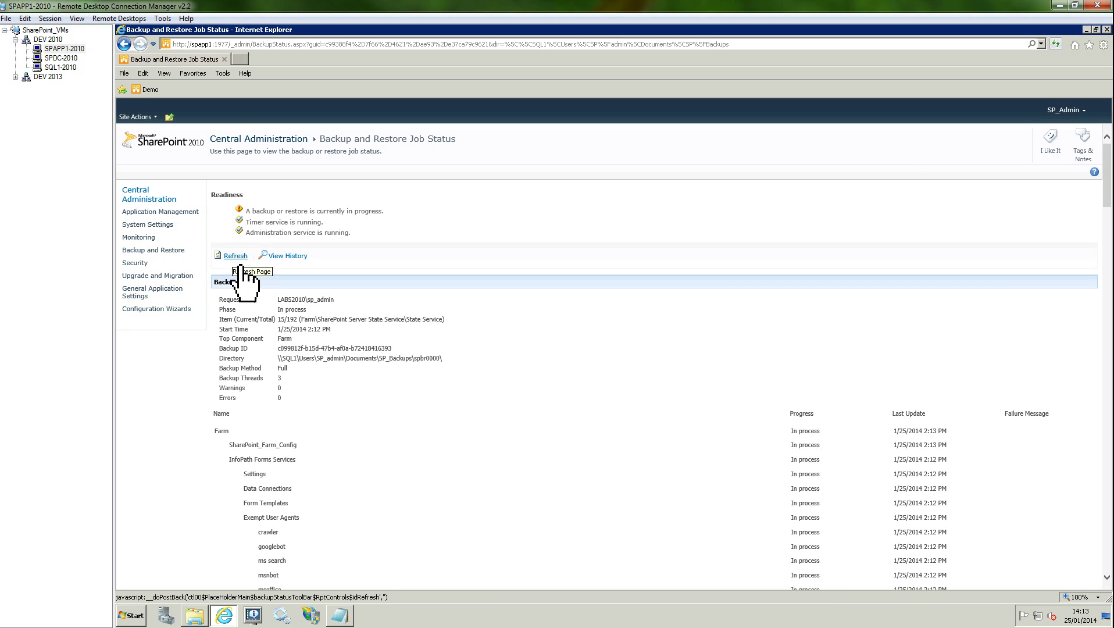
scroll(685, 468, down, 2)
scroll(685, 469, down, 3)
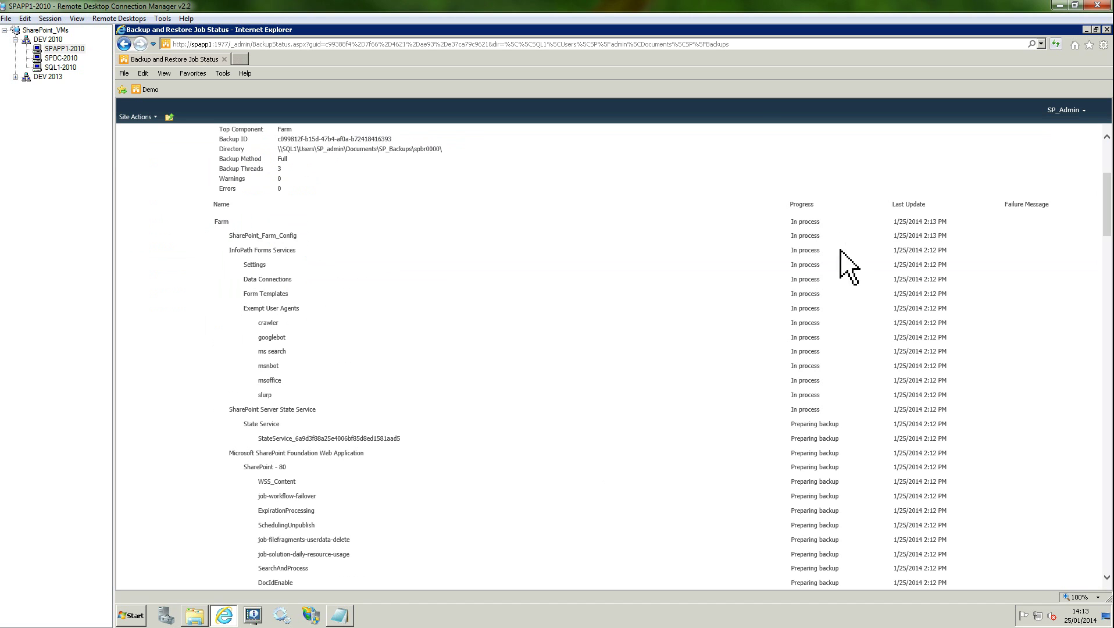
scroll(523, 425, up, 4)
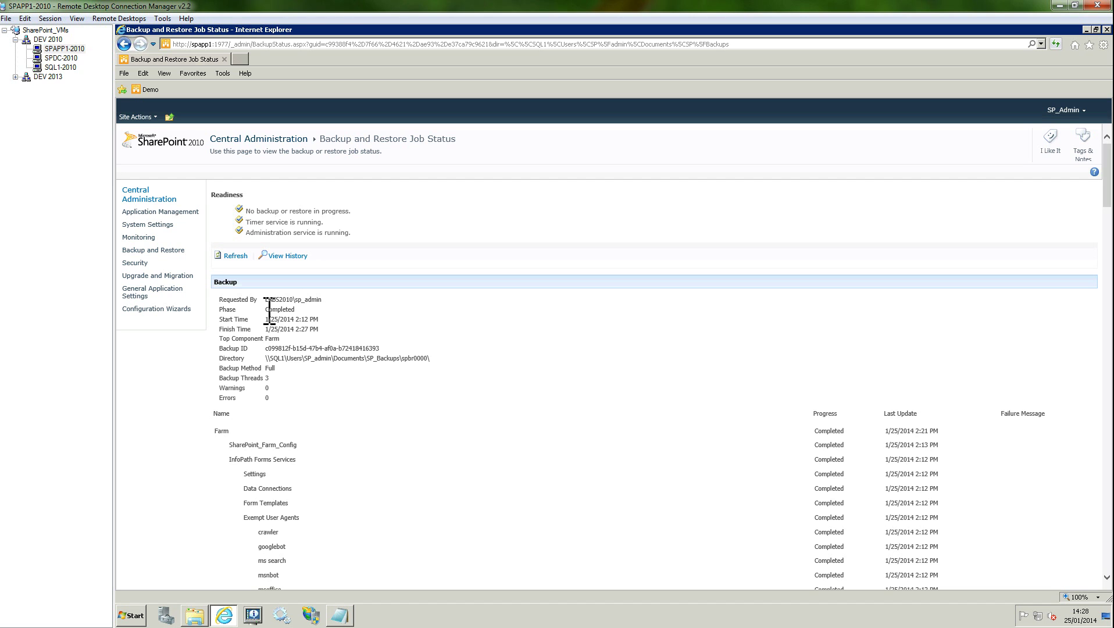
drag(299, 311, 345, 318)
click(194, 616)
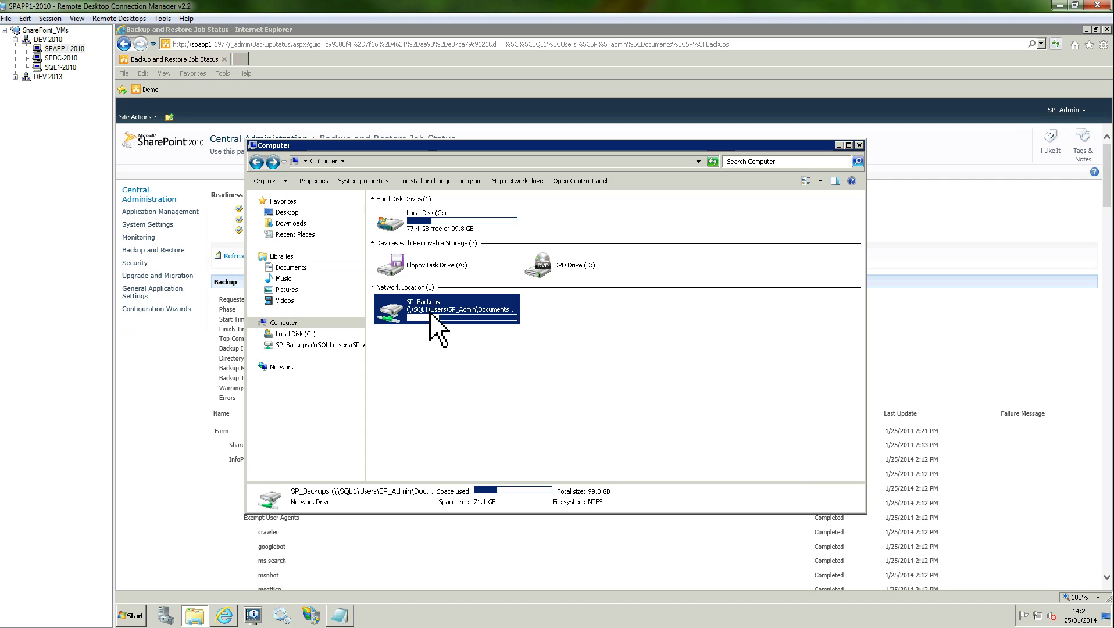
double_click(431, 317)
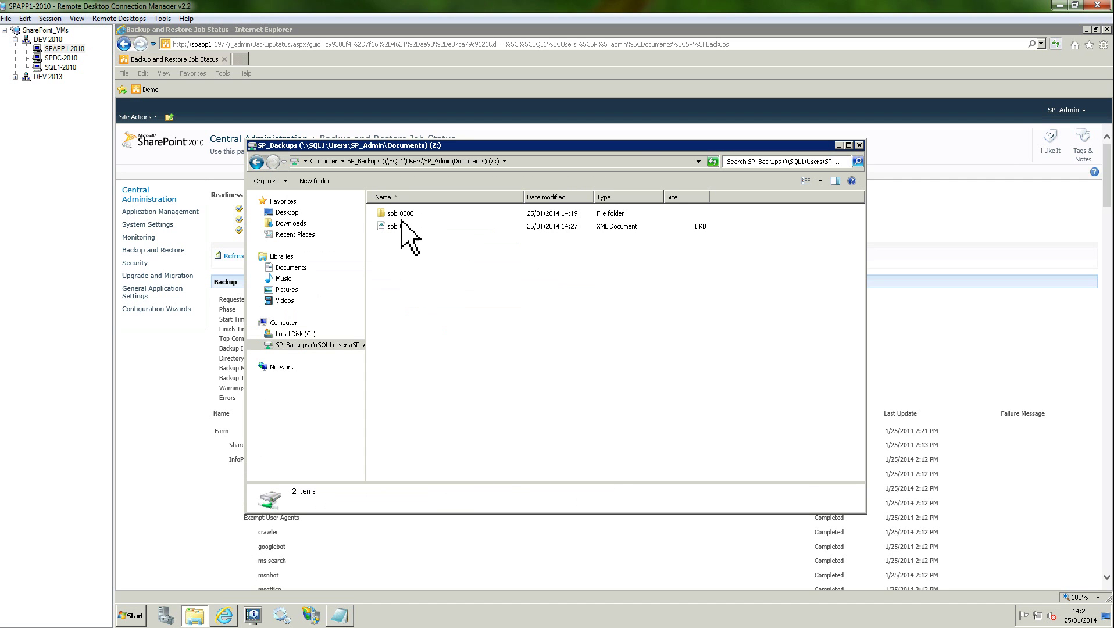
click(859, 144)
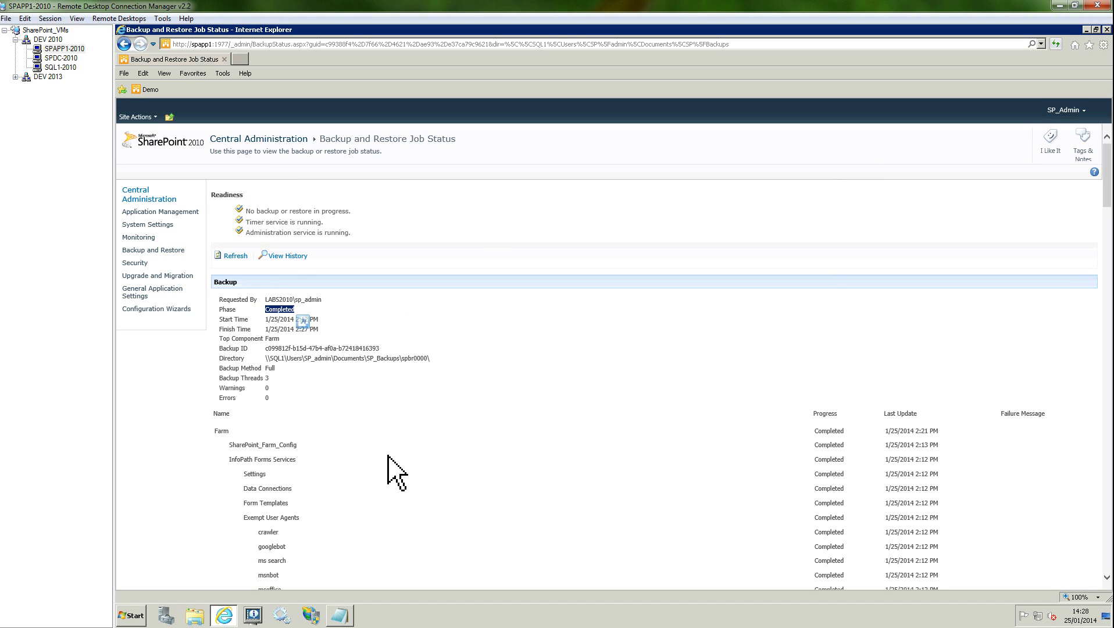